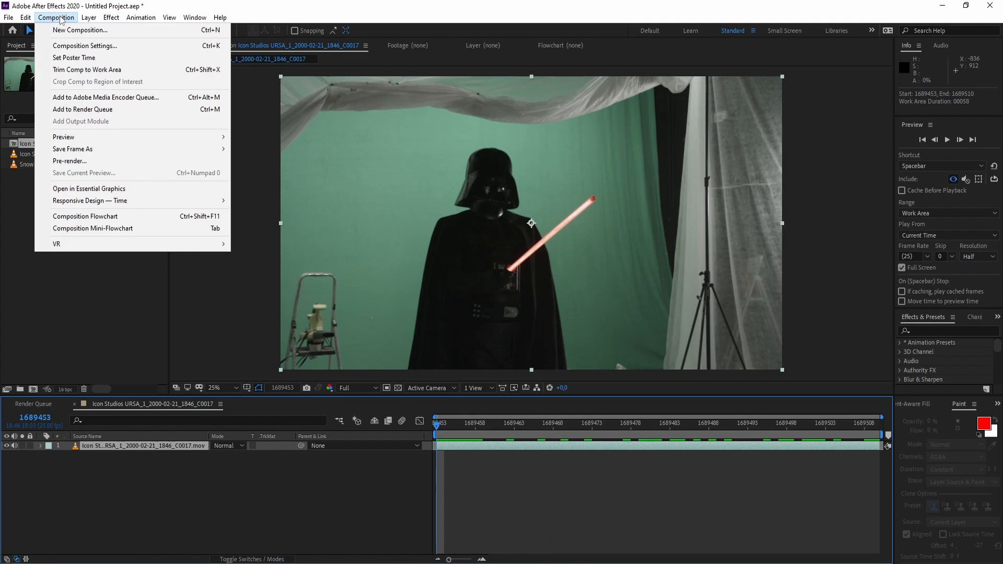
Create a new solid layer above the footage and set its colour to bright red FF1A1A.
mouse_move(89, 17)
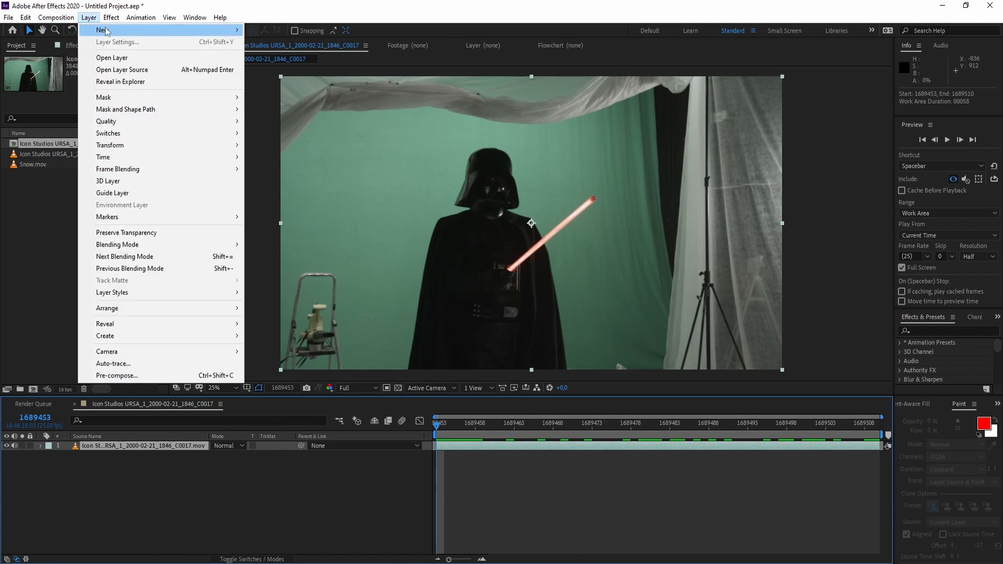
click(266, 42)
click(120, 190)
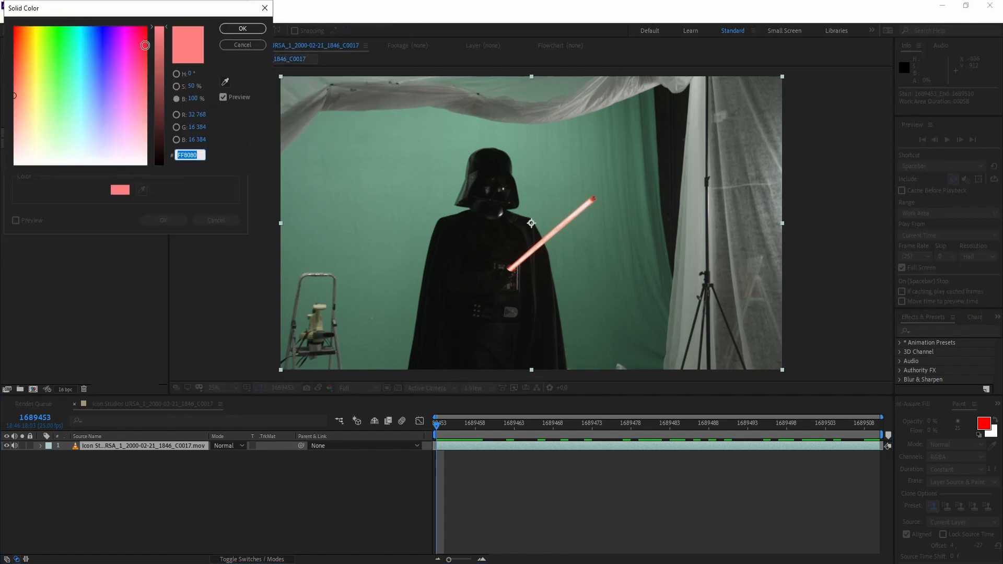
text(FF0000)
drag(196, 91, 194, 92)
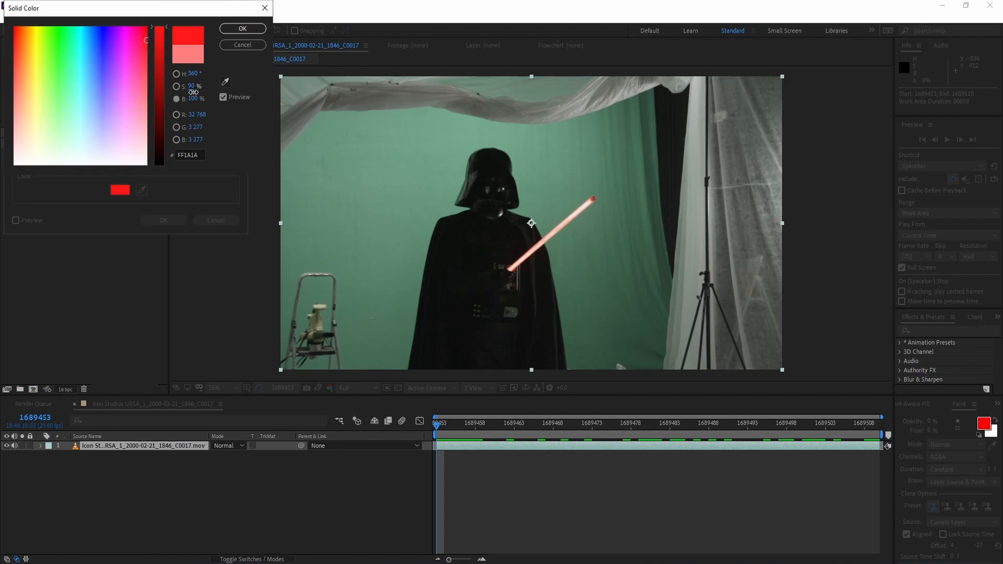
click(228, 29)
click(166, 220)
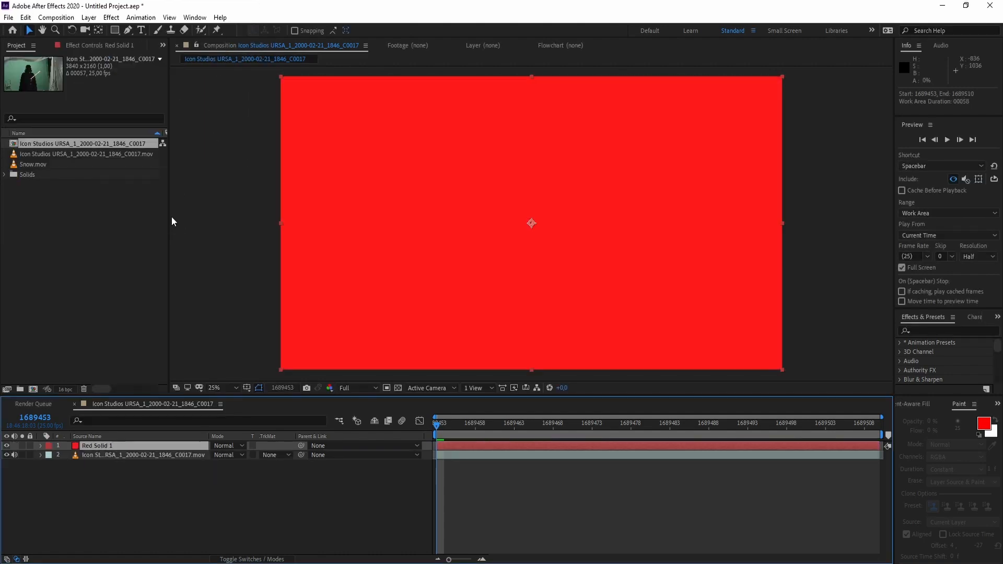
Hide the red solid layer and begin a Pen tool mask on it around the hilt end of the lightsaber blade.
click(7, 446)
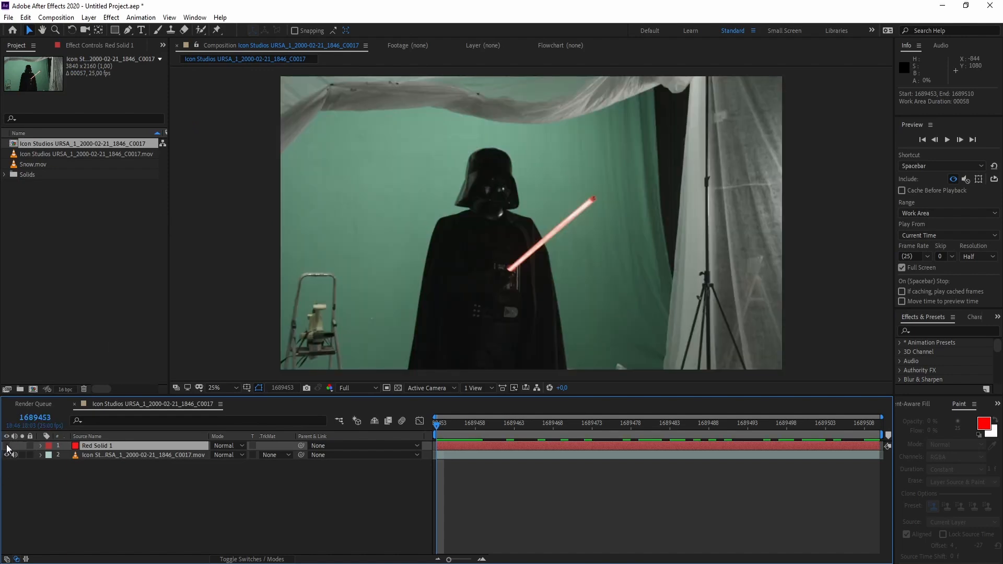
scroll(595, 238, up, 2)
key(h)
drag(688, 220, 536, 240)
key(g)
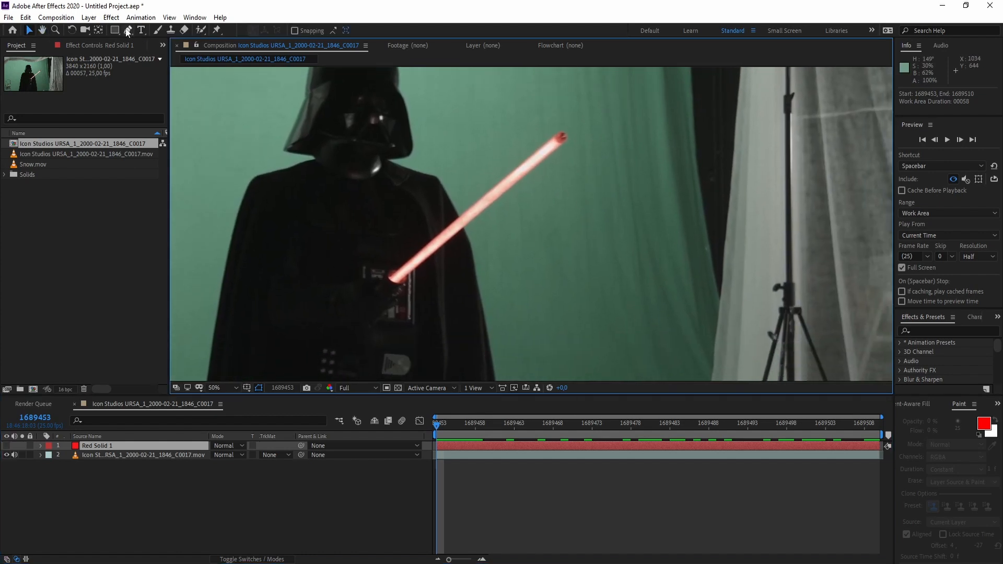
key(period)
drag(291, 278, 405, 269)
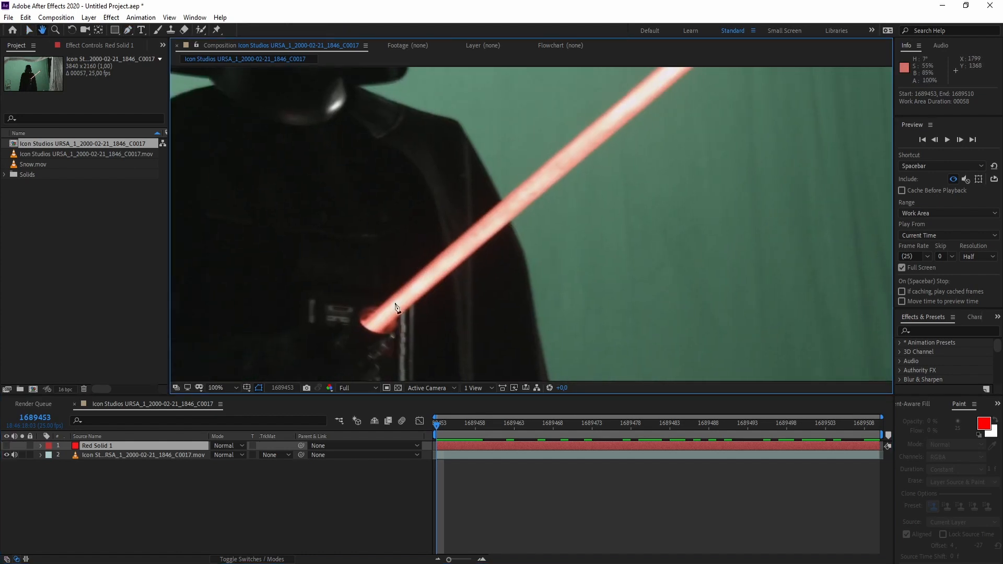
drag(370, 329, 359, 323)
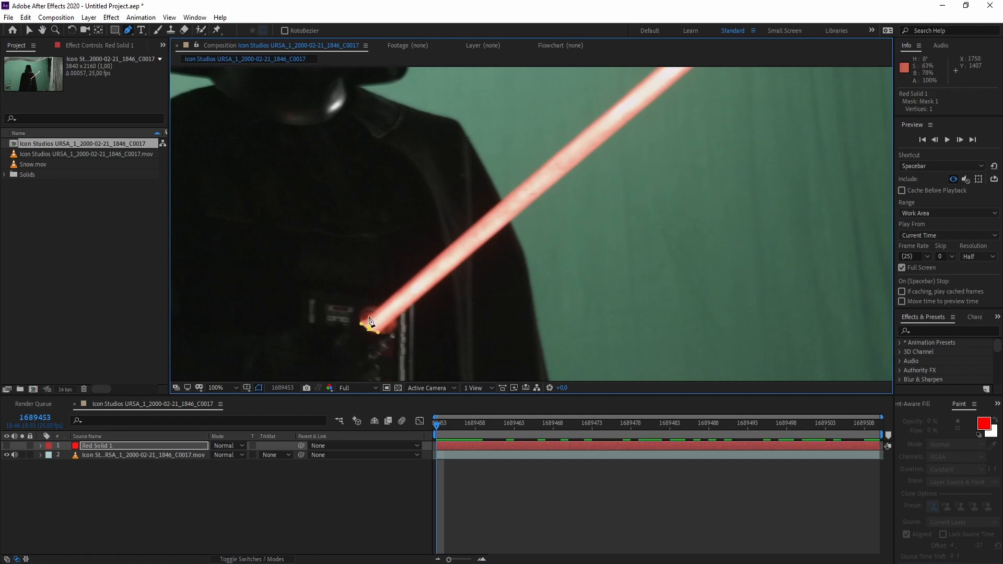
click(368, 318)
Extend the mask along the blade's upper edge and curve it around the blade tip.
drag(480, 239, 348, 332)
drag(526, 204, 441, 289)
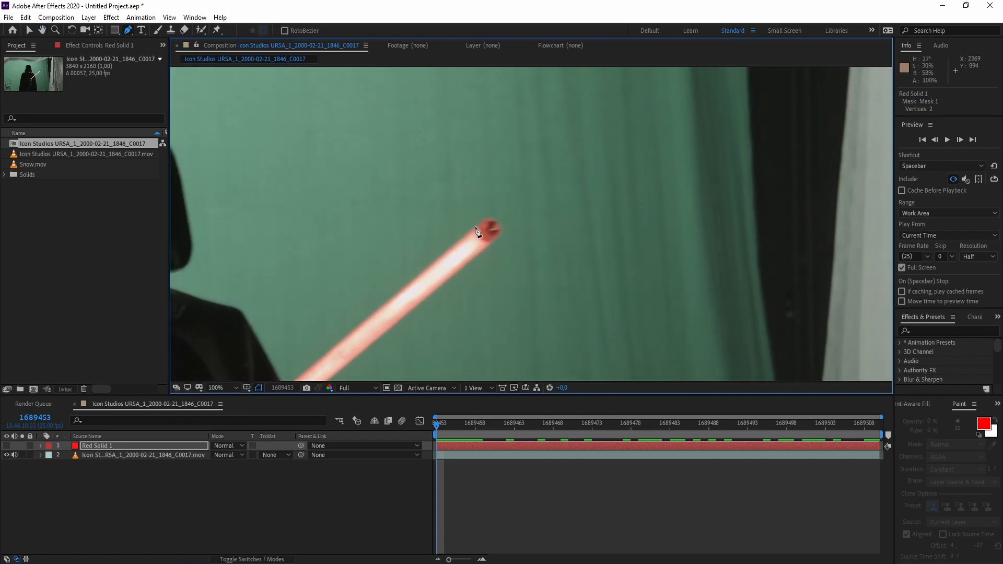
click(474, 228)
drag(502, 215, 511, 221)
key(space)
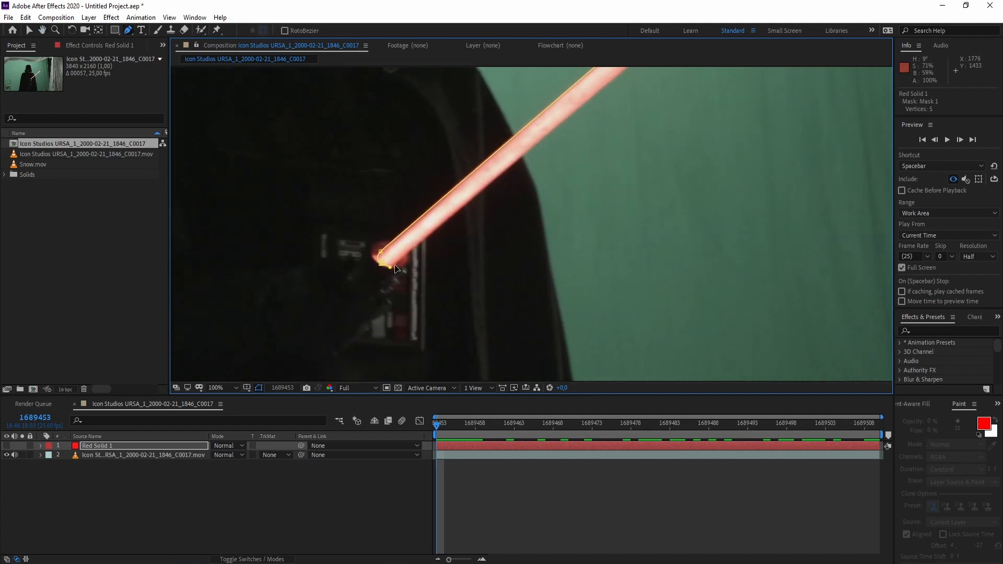
Bring the mask's lower edge back to the hilt and close the path at its starting point.
scroll(397, 269, up, 2)
drag(654, 188, 417, 267)
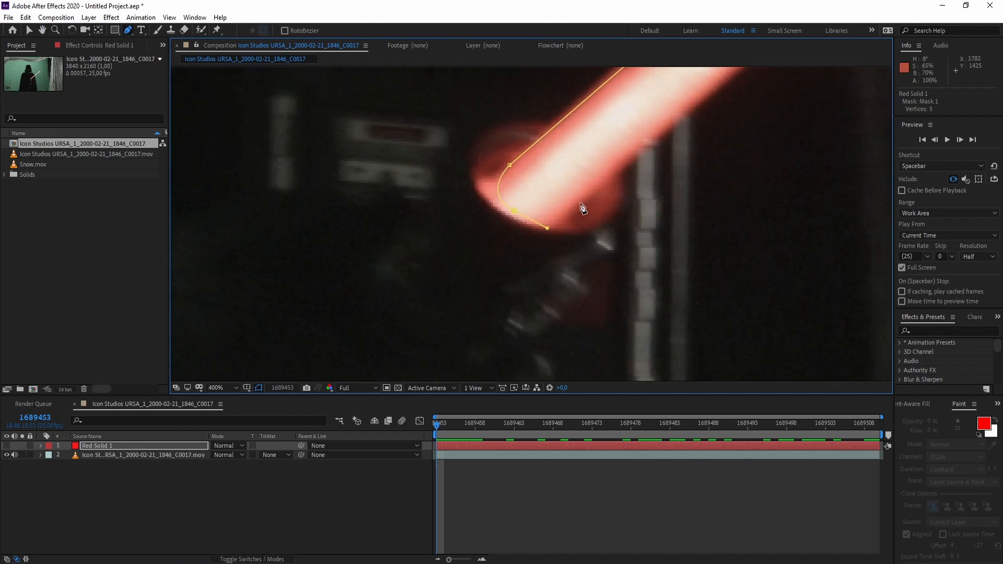
click(566, 210)
click(514, 213)
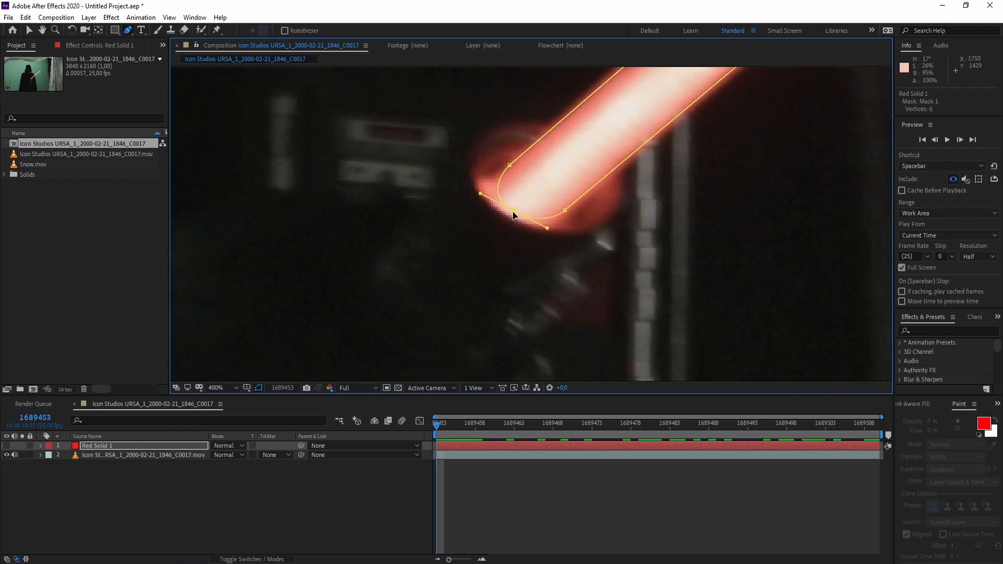
Fine-tune the curve handles of the mask's end vertex at the blade tip with the Selection tool.
scroll(626, 213, down, 1)
drag(674, 172, 461, 293)
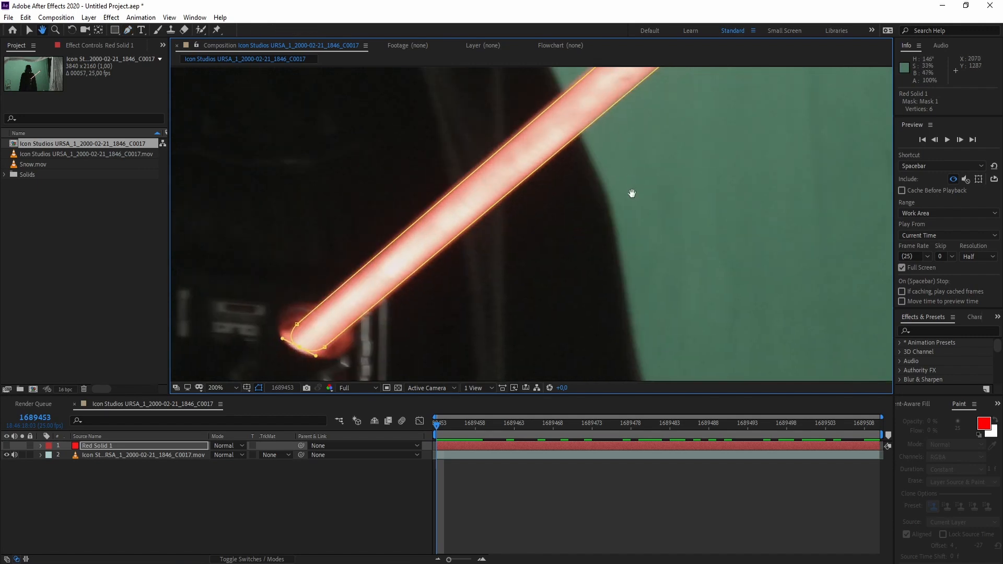
scroll(632, 194, down, 1)
drag(664, 167, 547, 294)
drag(643, 196, 570, 254)
key(g)
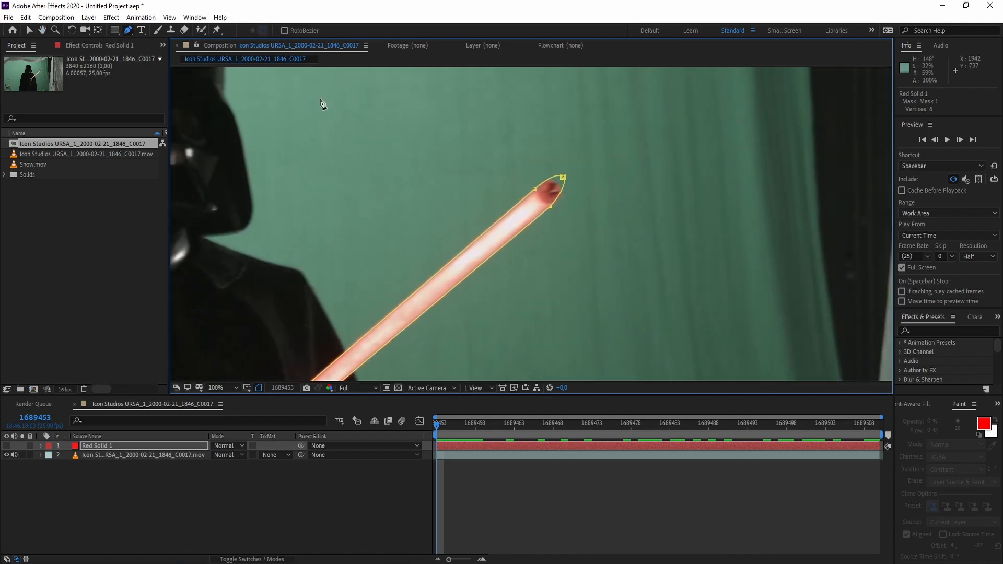
click(28, 32)
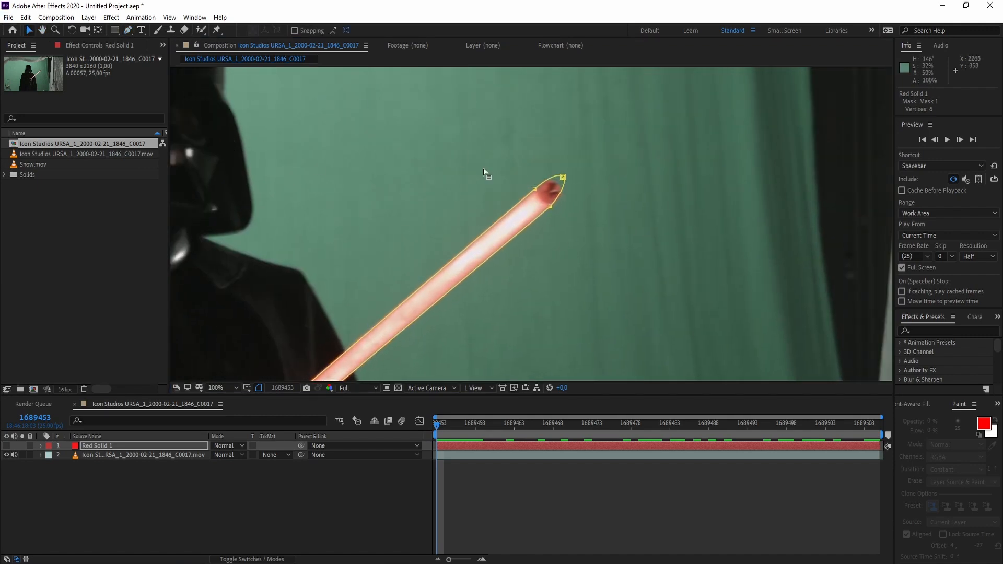
click(563, 177)
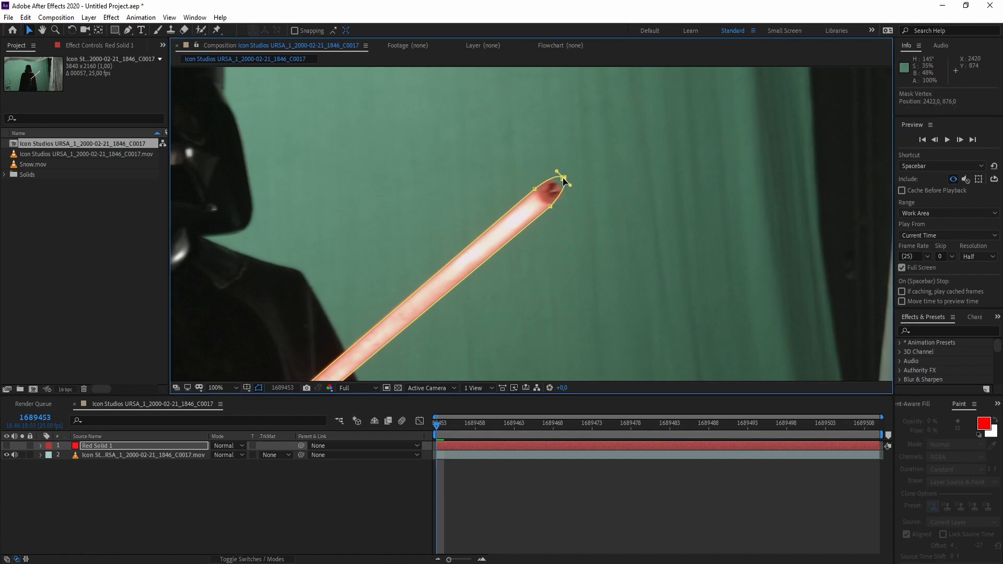
drag(572, 186, 571, 186)
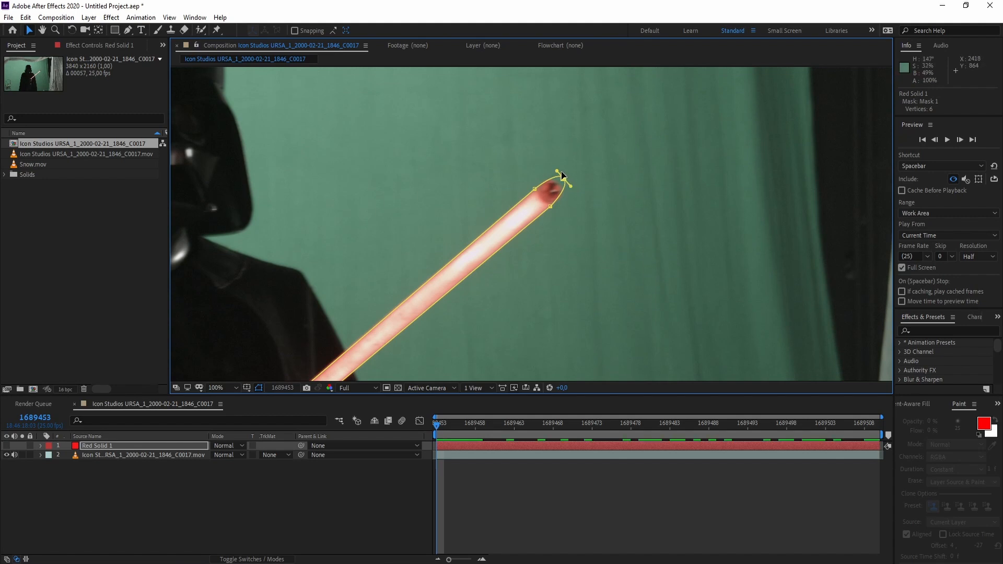
Reveal the mask properties of the red solid and enable Mask Path keyframing at frame 1689453.
click(40, 445)
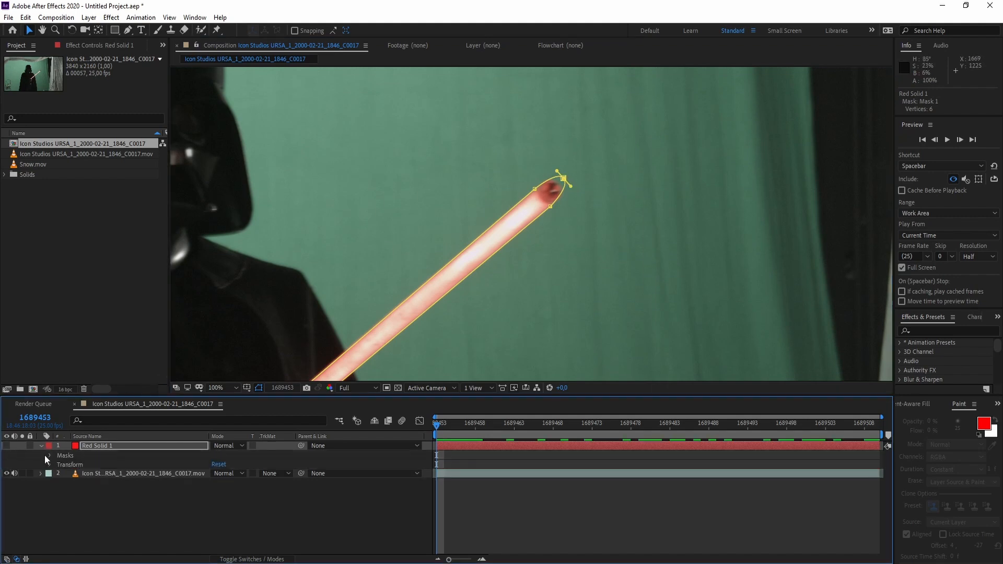
click(48, 455)
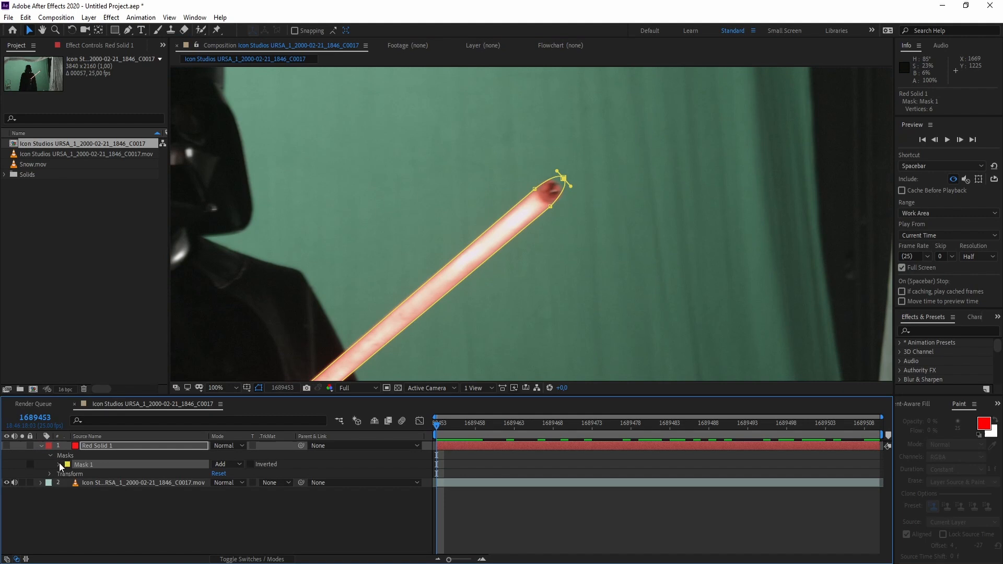
click(59, 464)
click(74, 472)
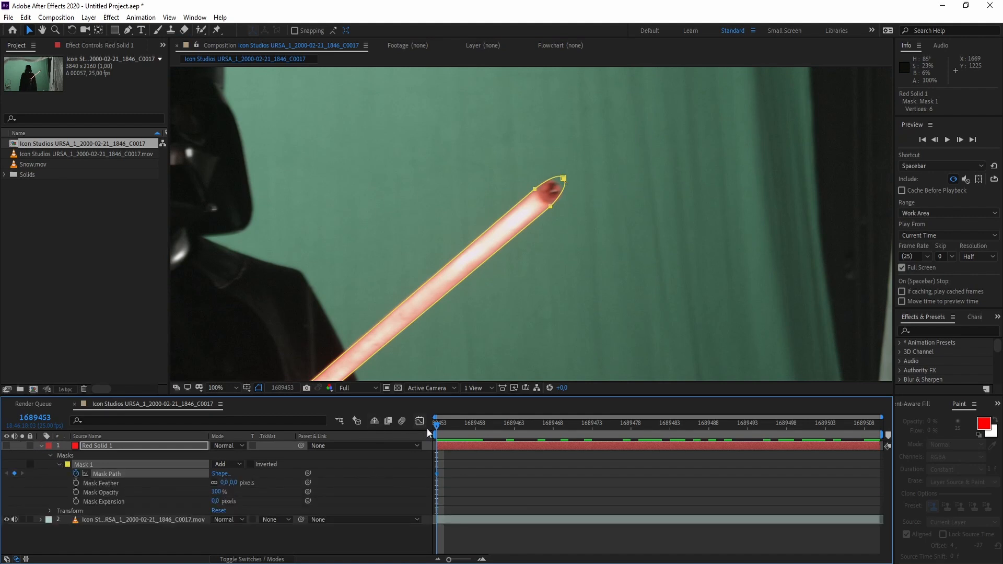
Go to frame 1689457 and move the whole mask so its base sits on the hilt end of the blade.
drag(440, 428, 466, 428)
drag(441, 372, 484, 179)
double_click(269, 284)
drag(270, 268, 295, 286)
scroll(420, 275, down, 3)
scroll(421, 278, up, 3)
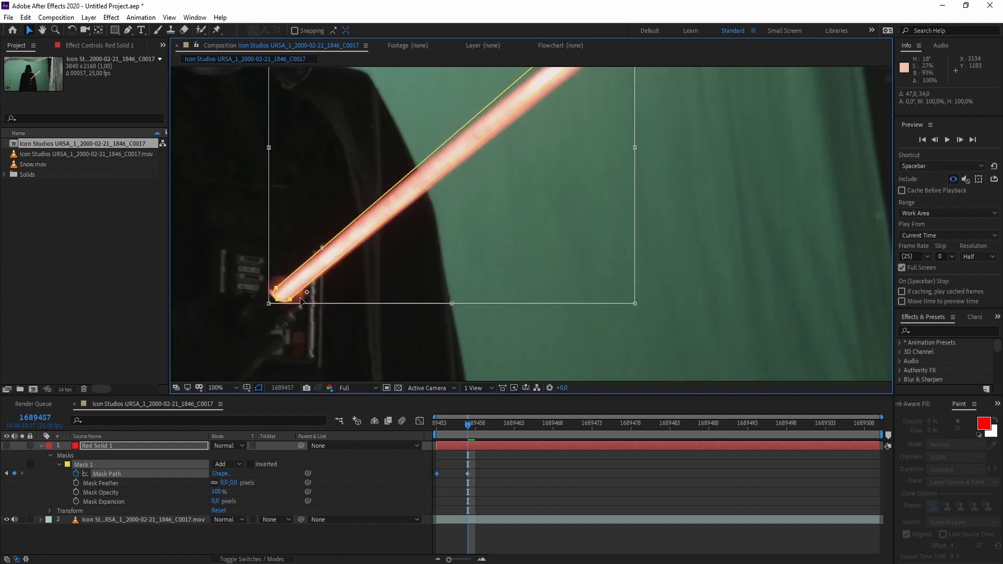
drag(277, 300, 277, 299)
Rotate the mask to the blade's angle at frame 1689457 and fit its tip vertices to the blade end.
drag(513, 209, 327, 355)
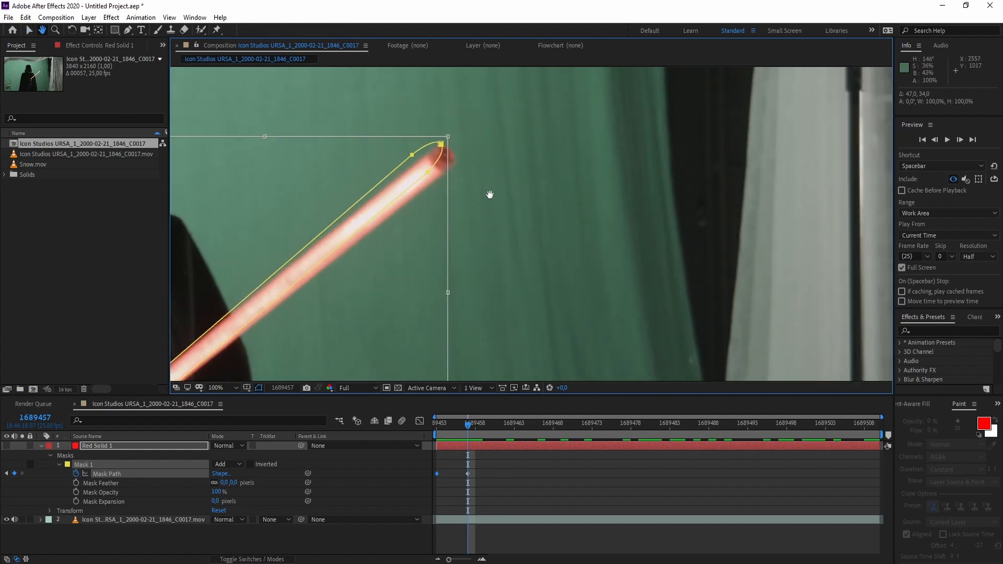
drag(480, 158, 487, 168)
key(Return)
drag(381, 112, 442, 176)
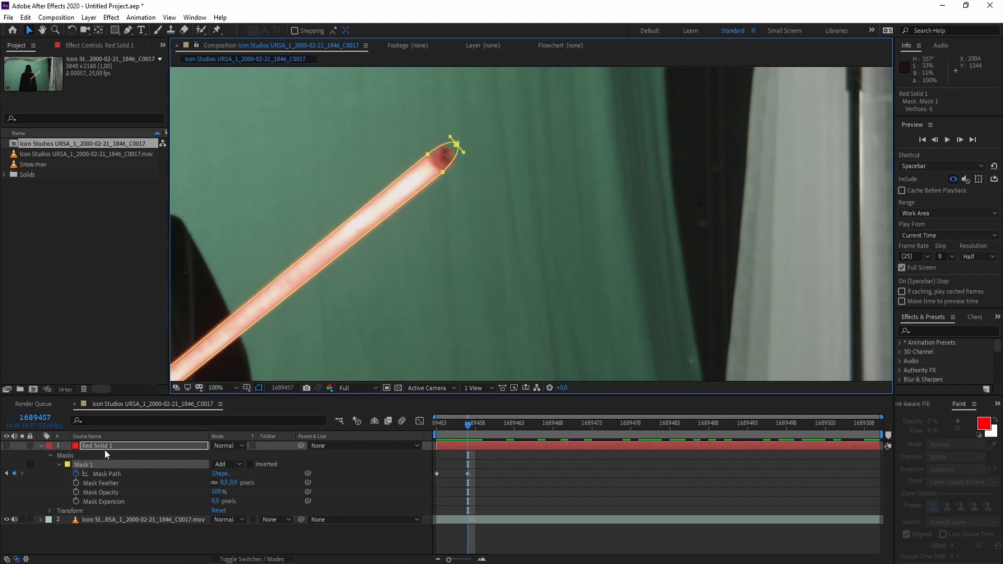
Change the outline colour of Mask 1 to blue.
click(67, 465)
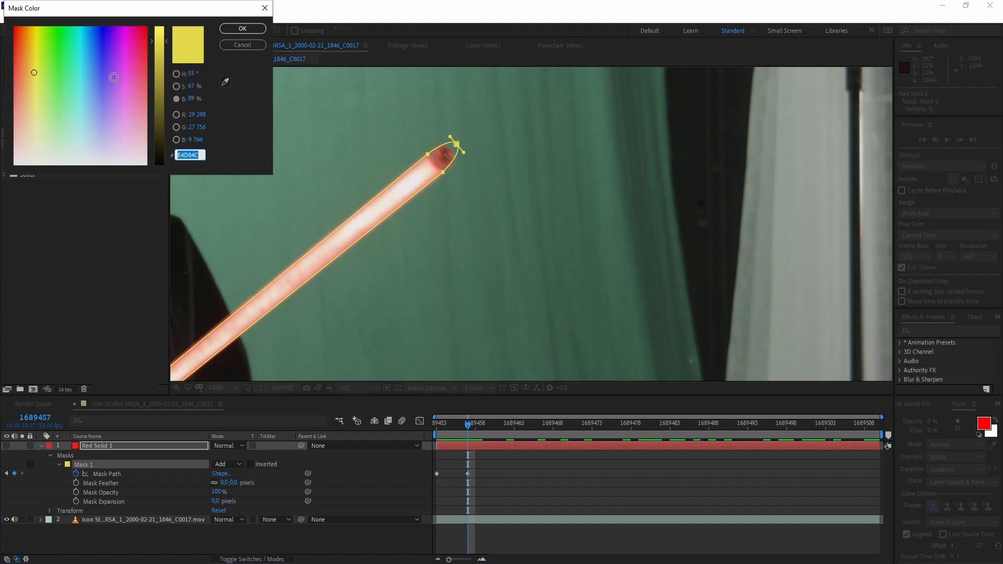
drag(102, 24, 94, 21)
click(225, 28)
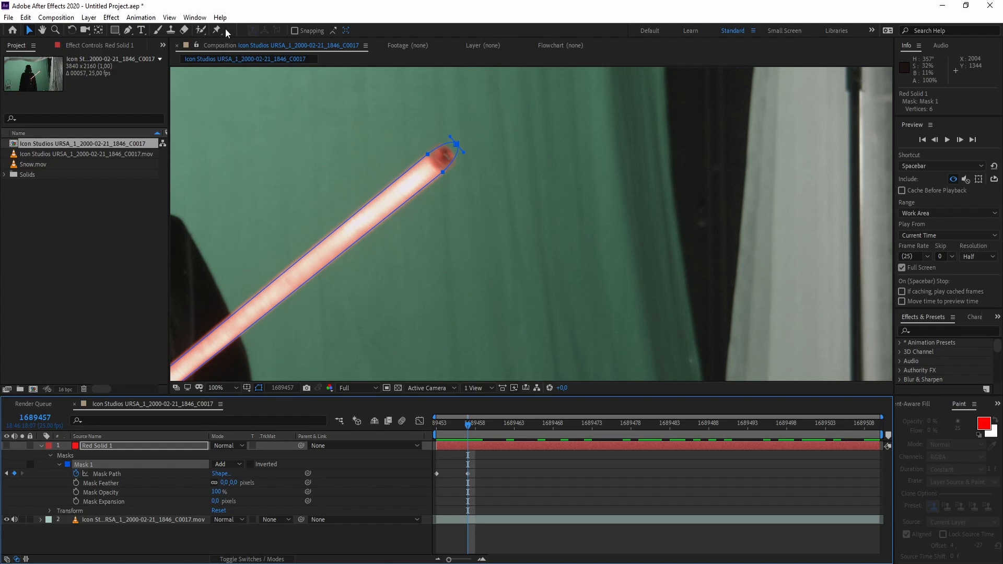
Go to frame 1689462 and move the whole mask so its base lines up with the hilt end of the blade.
scroll(325, 217, down, 2)
scroll(325, 218, up, 2)
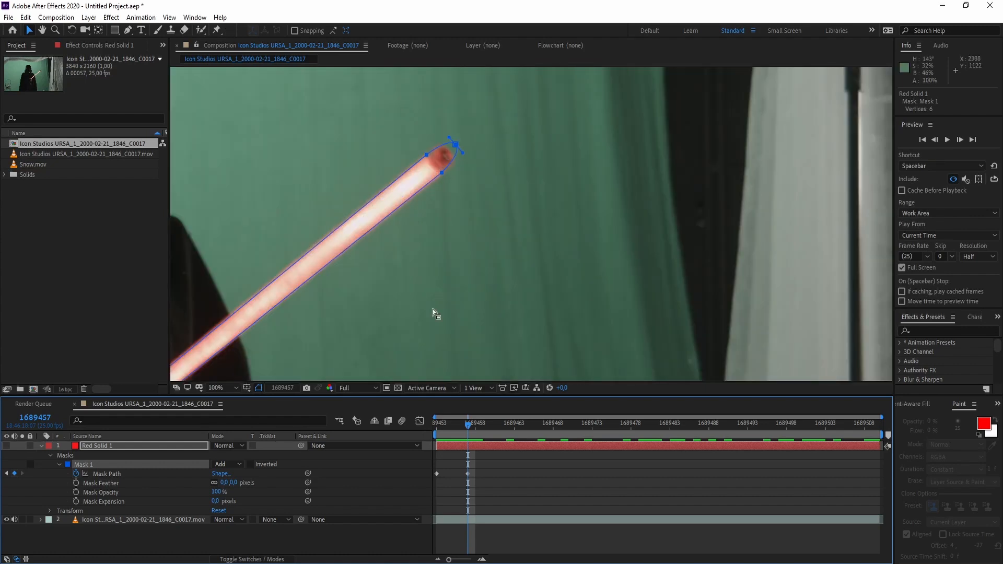
click(510, 427)
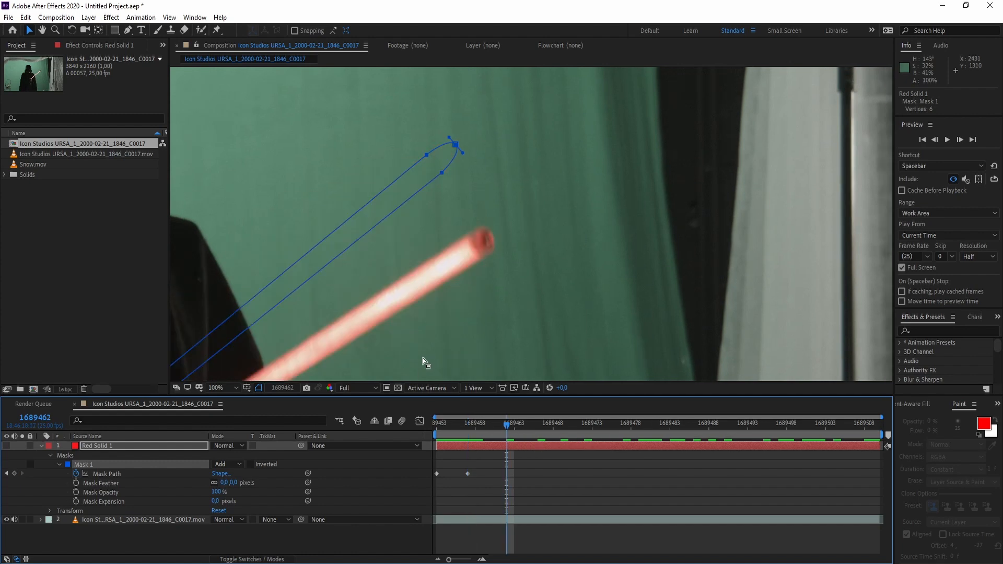
scroll(423, 358, down, 2)
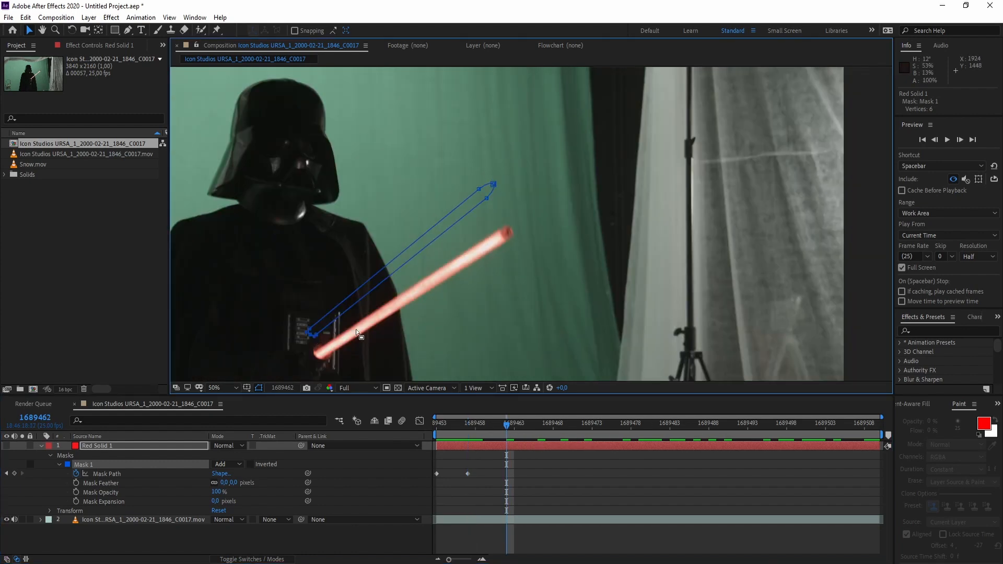
scroll(365, 328, up, 2)
key(h)
drag(331, 335, 537, 174)
key(v)
double_click(305, 283)
double_click(293, 274)
drag(341, 257, 351, 303)
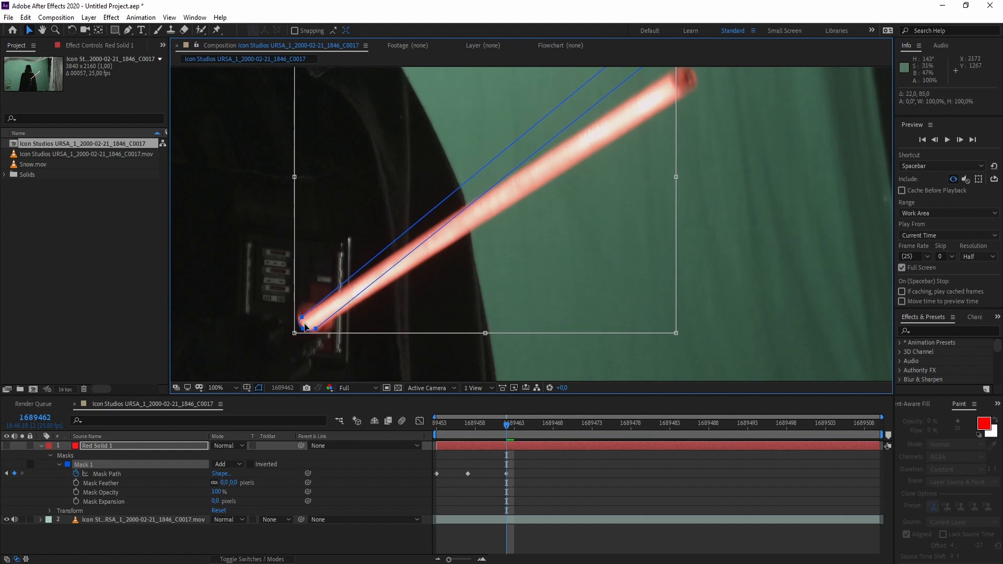
drag(317, 314, 319, 313)
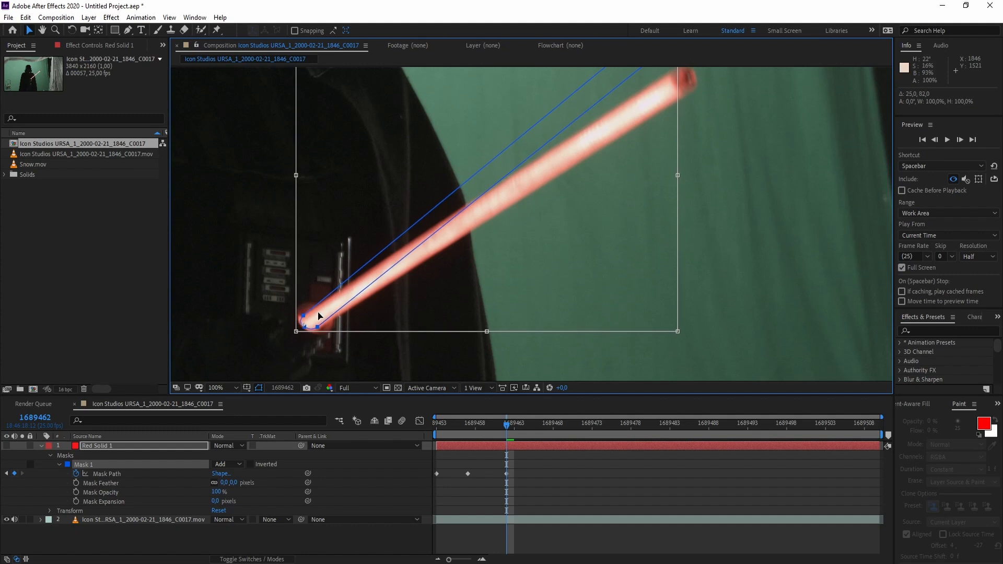
Rotate the mask around the hilt at frame 1689462 so it follows the blade's angle.
key(space)
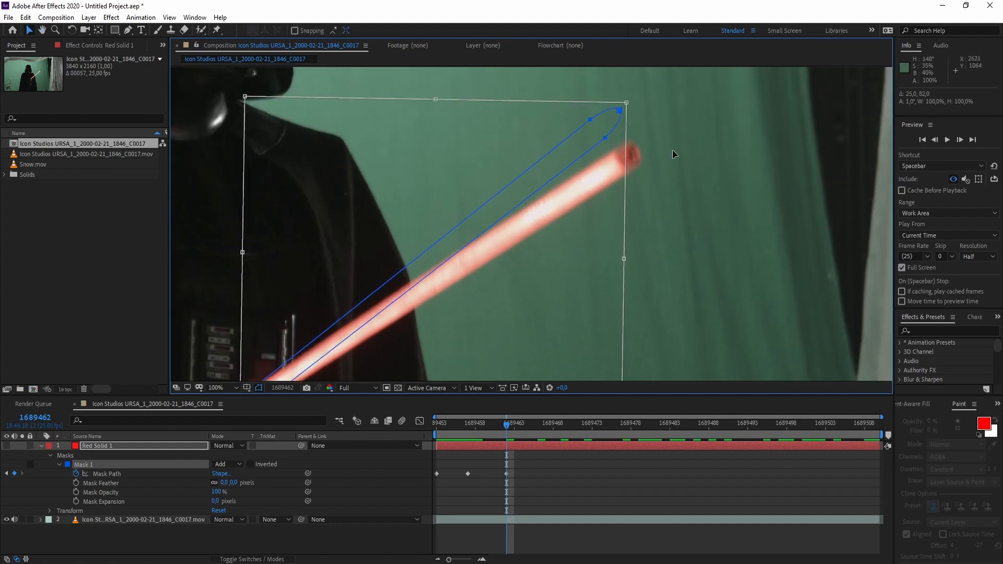
drag(696, 184, 697, 185)
double_click(697, 184)
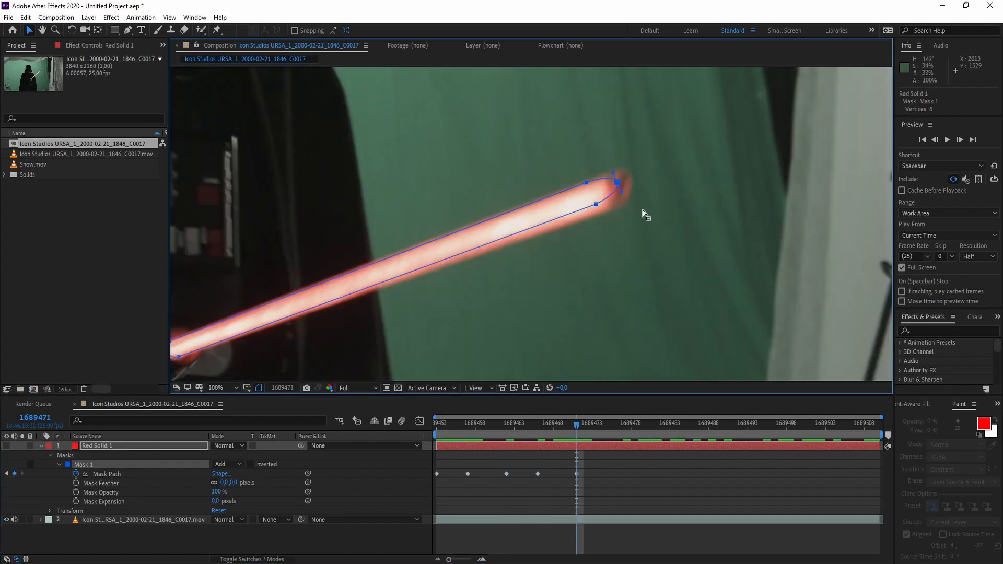
Move and stretch the mask's tip vertices at frame 1689471 to cover the blade end.
drag(596, 204, 613, 207)
double_click(629, 184)
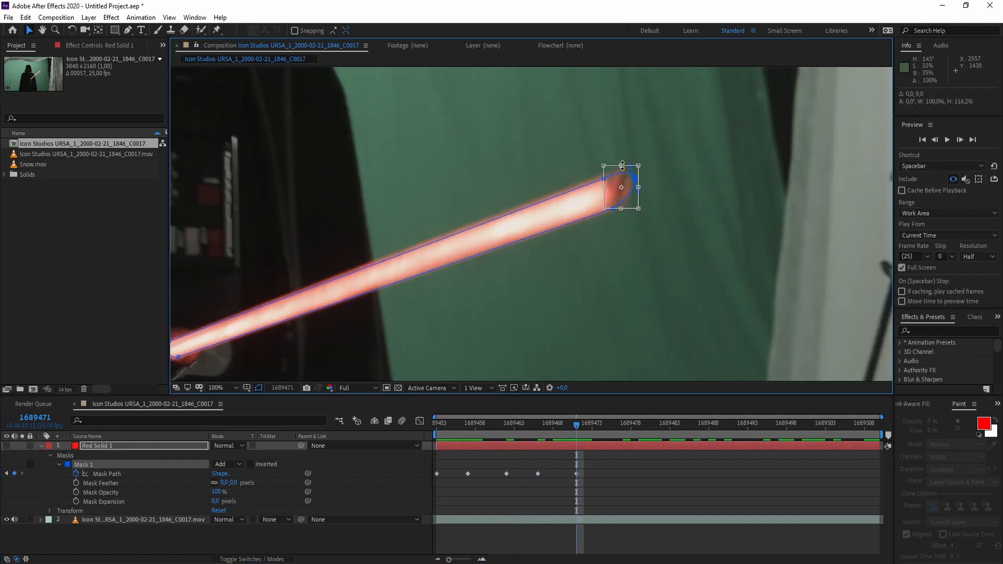
Reposition and rotate the mask at frames 1689475 and 1689479 so it follows the blade.
drag(576, 426, 607, 425)
double_click(609, 144)
drag(609, 144, 806, 224)
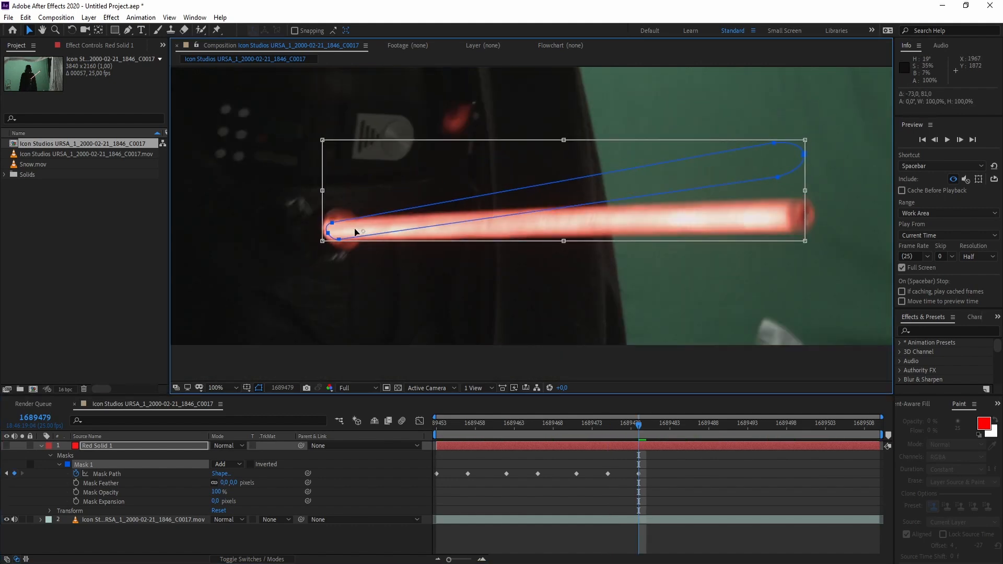
drag(810, 245, 831, 206)
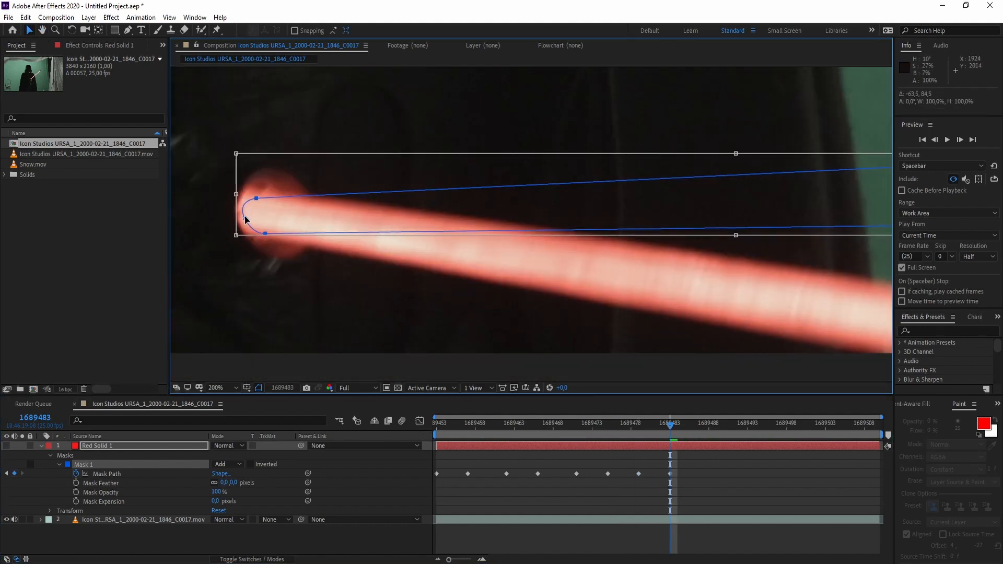
Rotate the mask onto the blade at frame 1689483, and move and rotate it to match at frame 1689487.
scroll(387, 230, down, 2)
drag(658, 205, 657, 267)
drag(671, 426, 701, 428)
double_click(353, 226)
drag(353, 226, 335, 250)
drag(635, 299, 625, 344)
Move the mask onto the blade at frame 1689491.
drag(701, 427, 708, 430)
double_click(585, 328)
drag(585, 327, 502, 336)
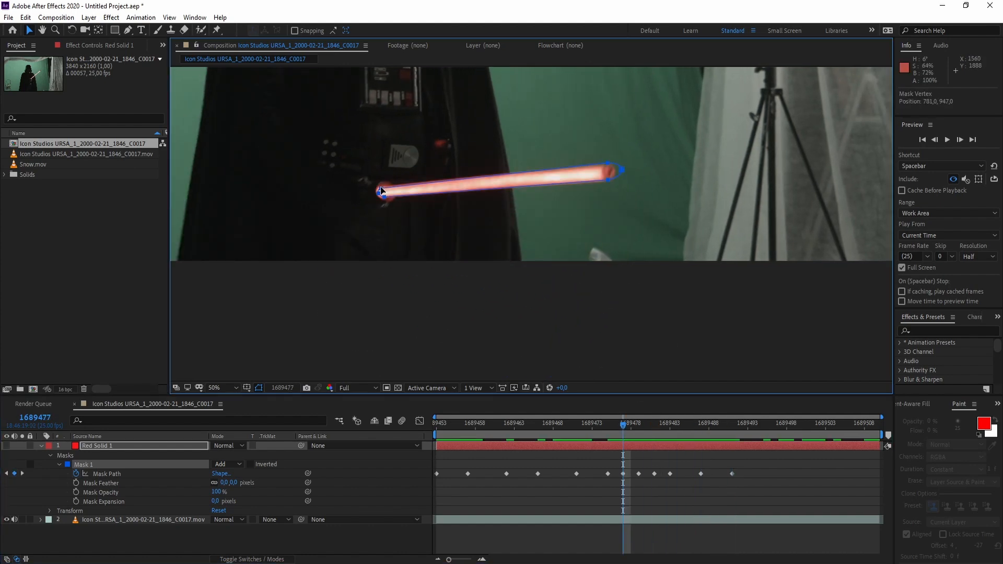
Correct the mask's position and angle on in-between frames, including 1689477, 1689469 and 1689464, to match the blade.
double_click(380, 191)
drag(381, 191, 399, 167)
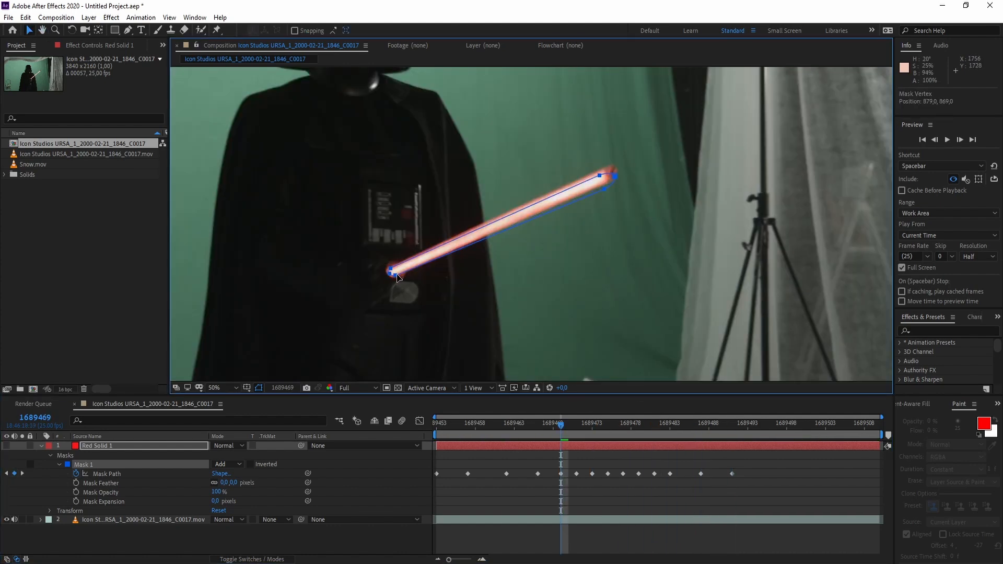
drag(571, 430, 526, 426)
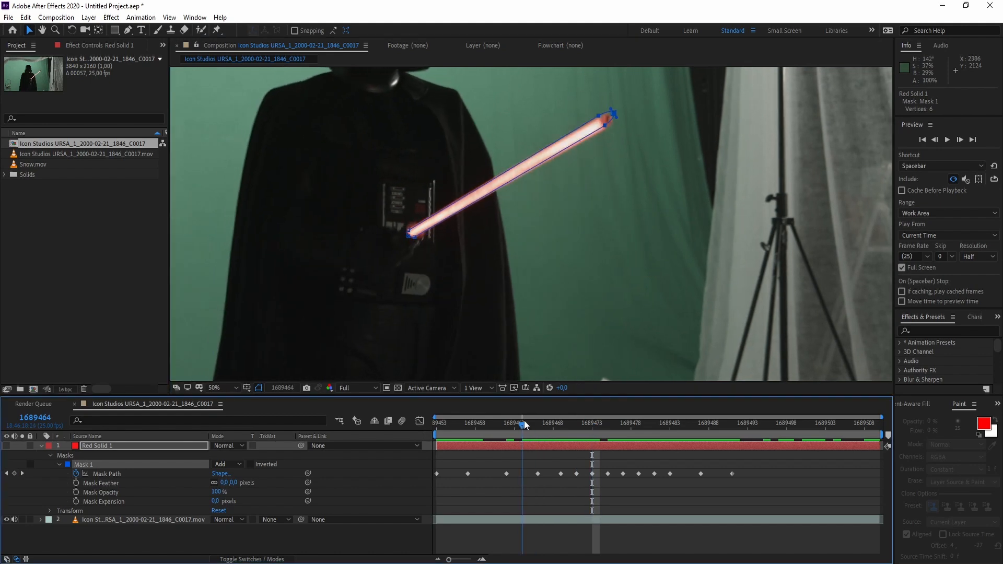
scroll(580, 136, up, 1)
double_click(596, 141)
drag(596, 178, 598, 175)
drag(690, 148, 691, 152)
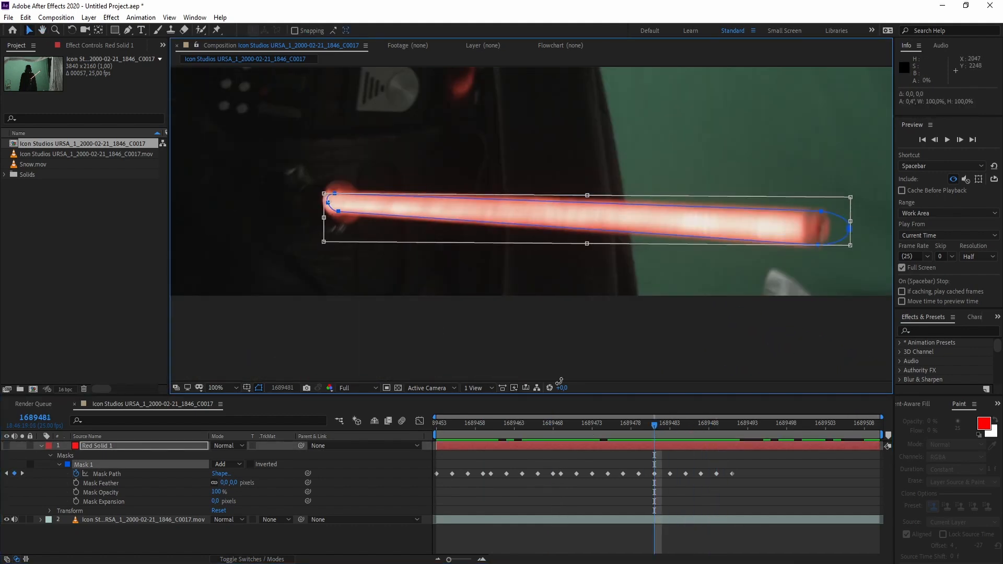
Nudge the mask at frame 1689478 and rotate it by 0.3° to line up with the blade.
drag(654, 425, 632, 432)
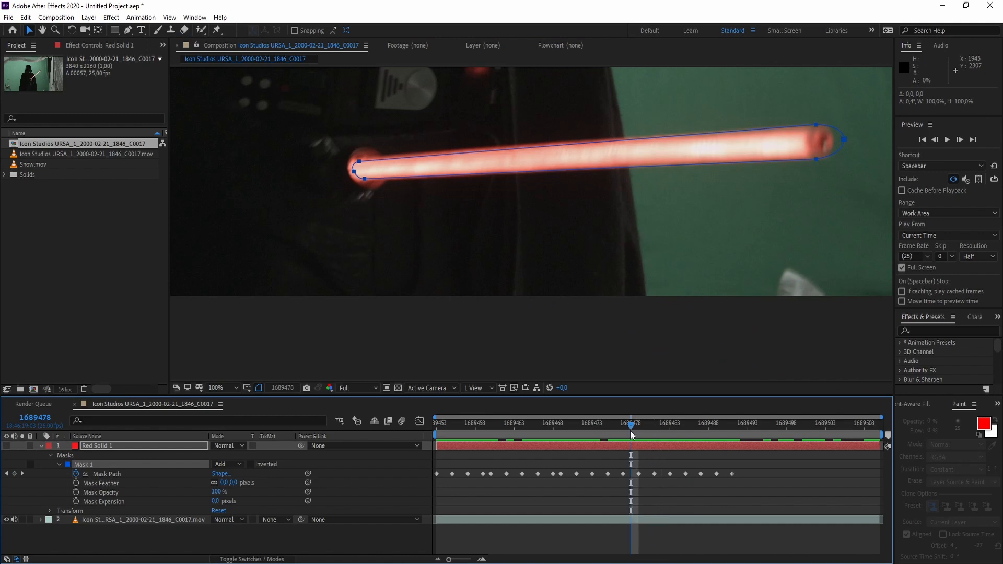
drag(364, 181, 363, 179)
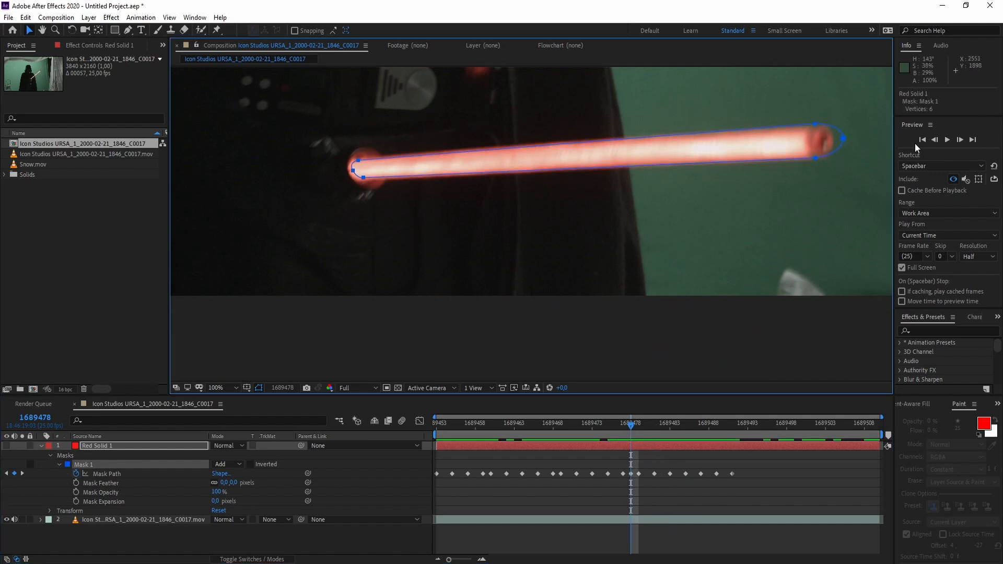
double_click(844, 142)
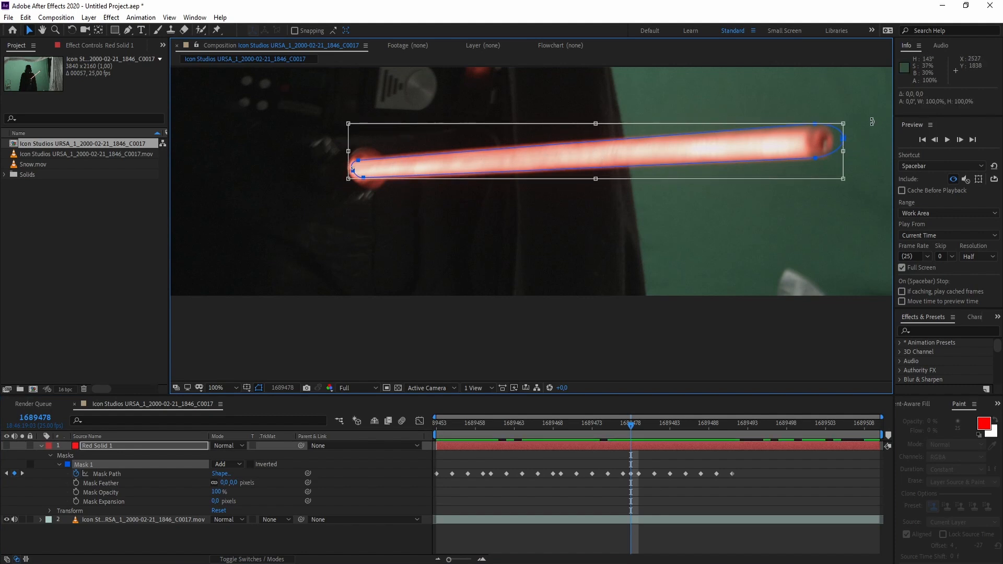
drag(871, 124, 872, 130)
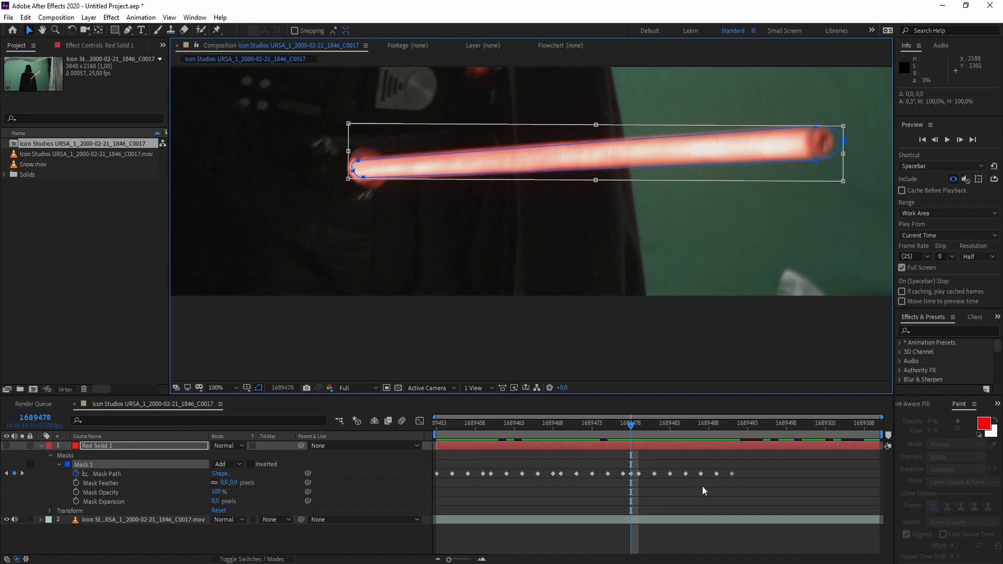
Make the Red Solid 1 layer visible over the footage and go back to frame 1689454.
click(677, 487)
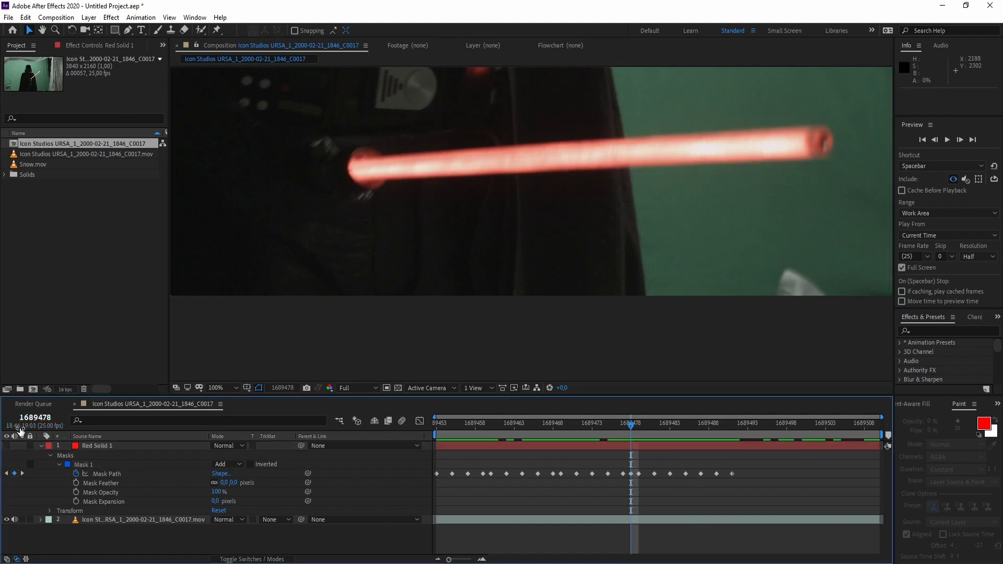
click(6, 446)
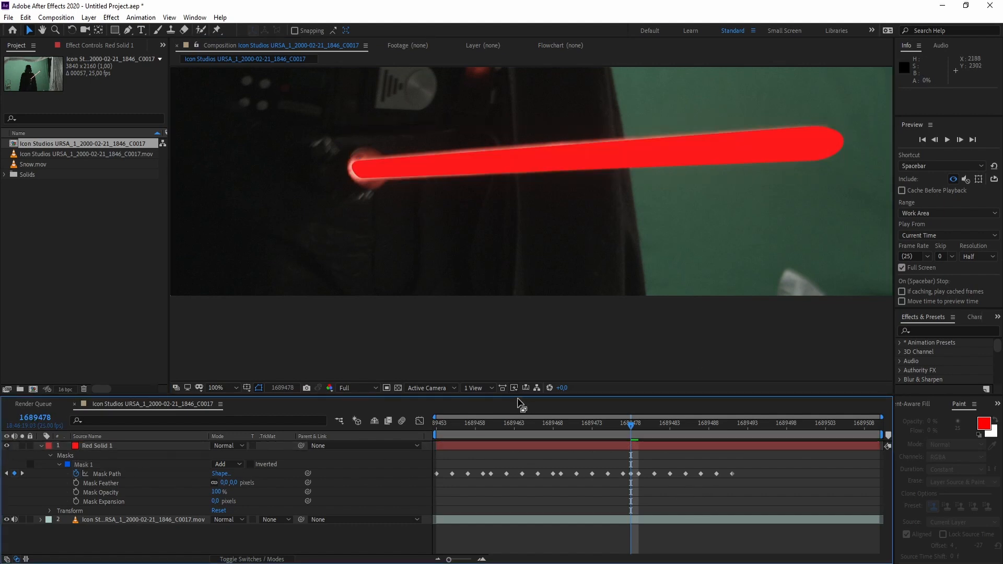
click(444, 425)
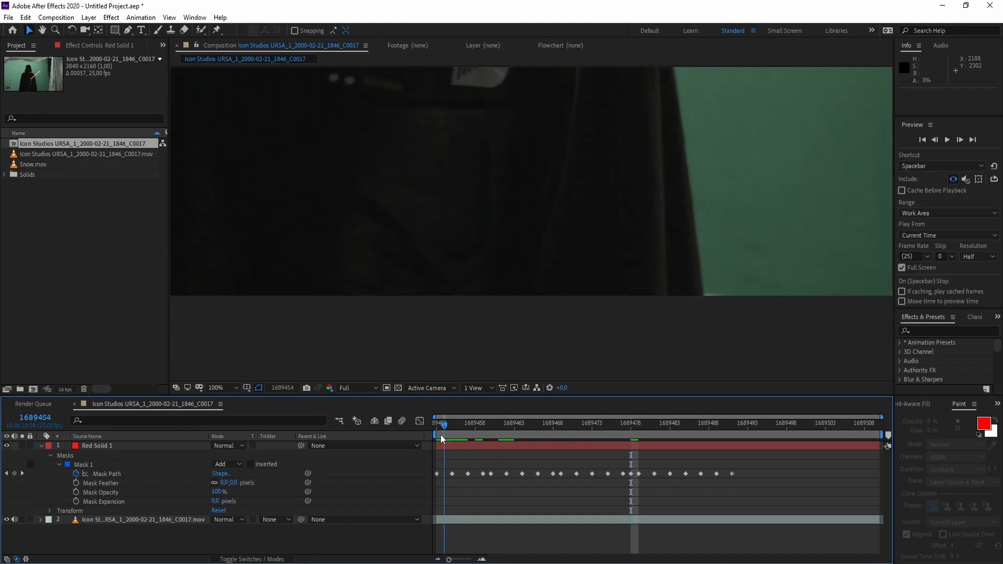
scroll(540, 167, down, 2)
scroll(541, 168, down, 2)
drag(538, 168, 605, 217)
key(v)
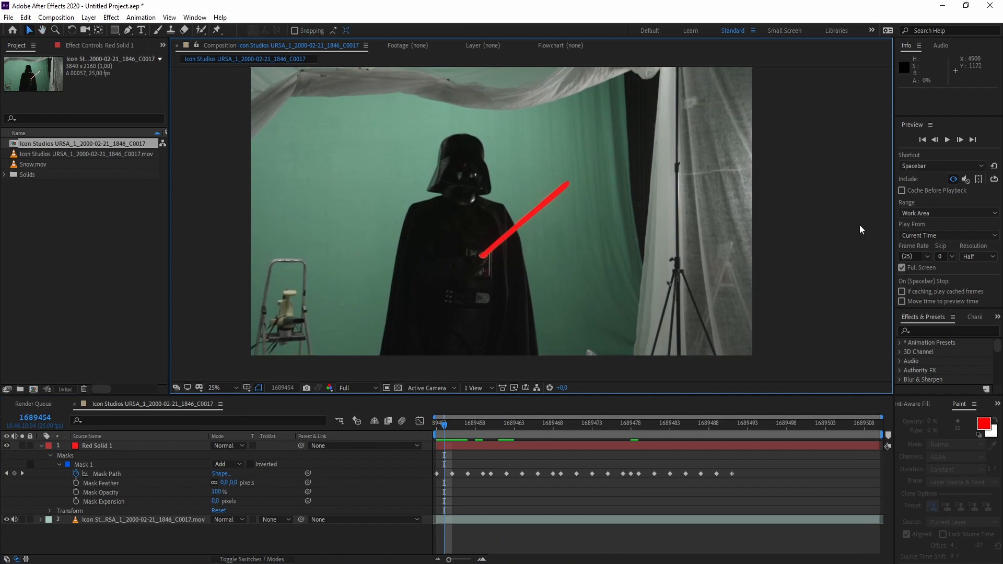
Fit the composition view up to 100% and preview the red blade's movement.
click(152, 448)
click(215, 388)
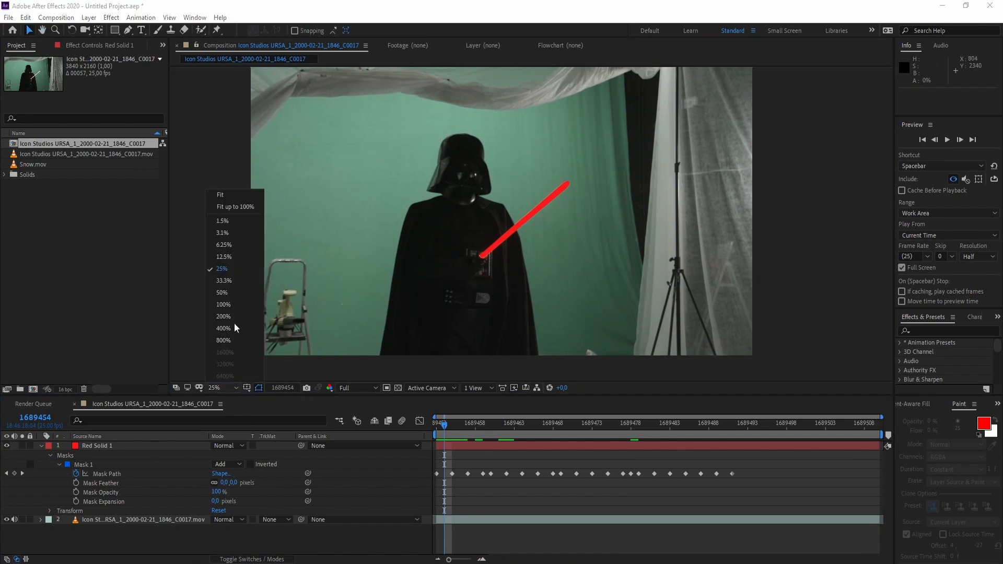
click(222, 207)
key(space)
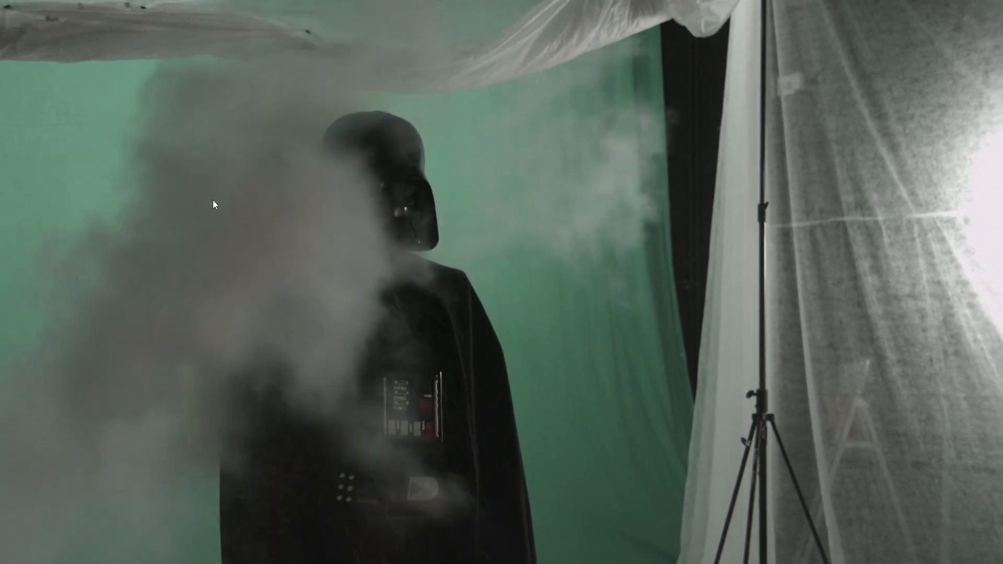
key(space)
Enable motion blur for the Red Solid 1 layer and preview the result from frame 1689453.
click(439, 425)
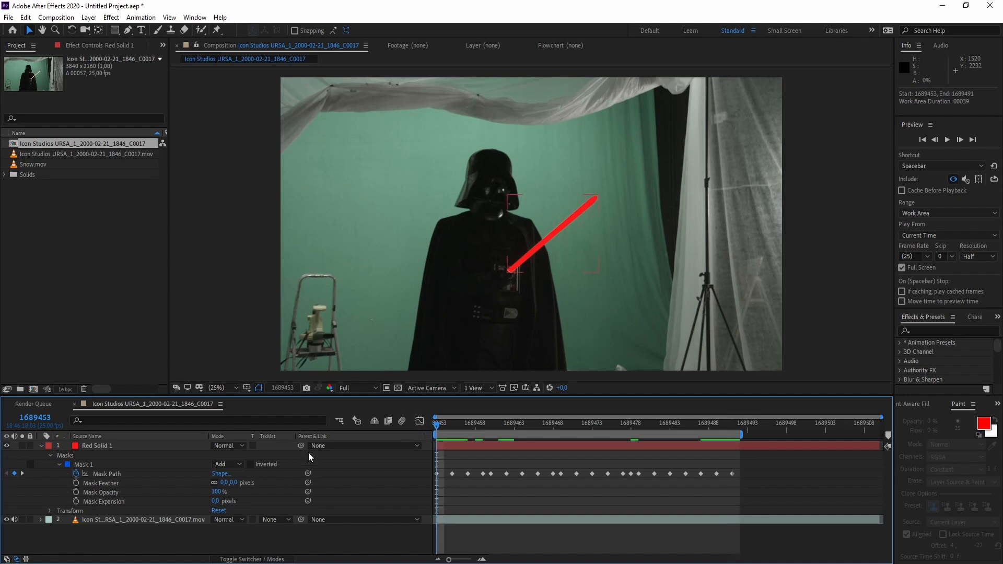
click(283, 559)
click(254, 446)
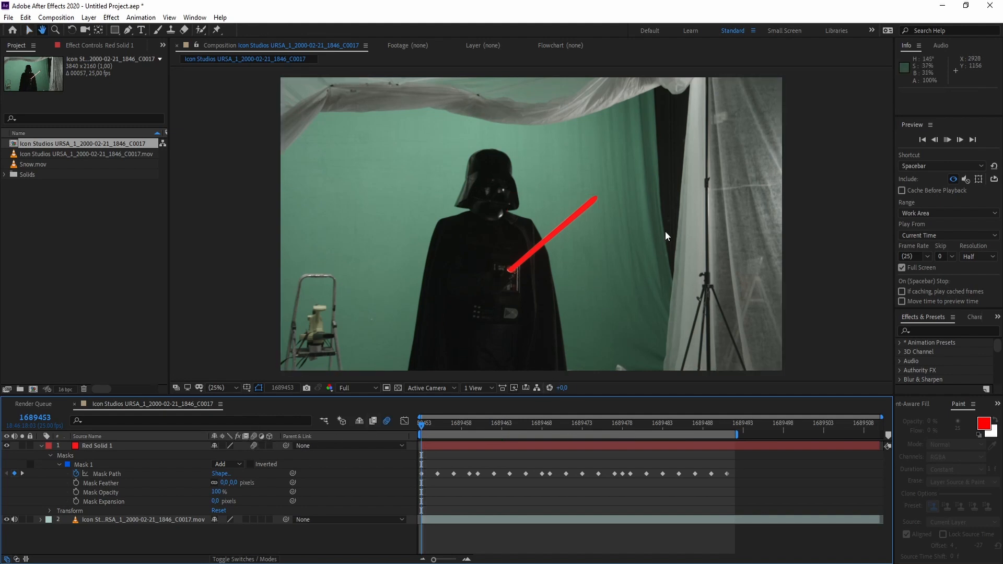
key(space)
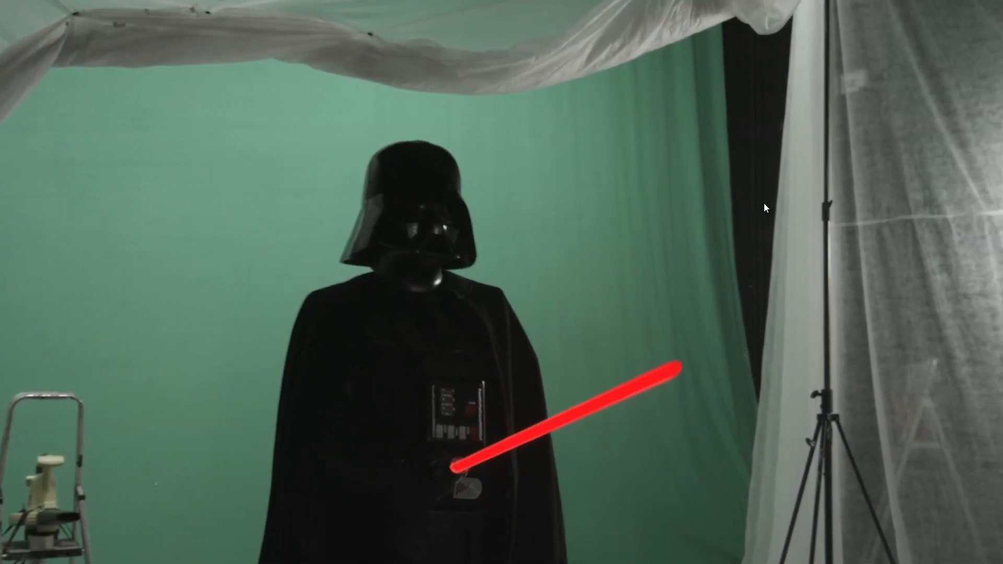
key(space)
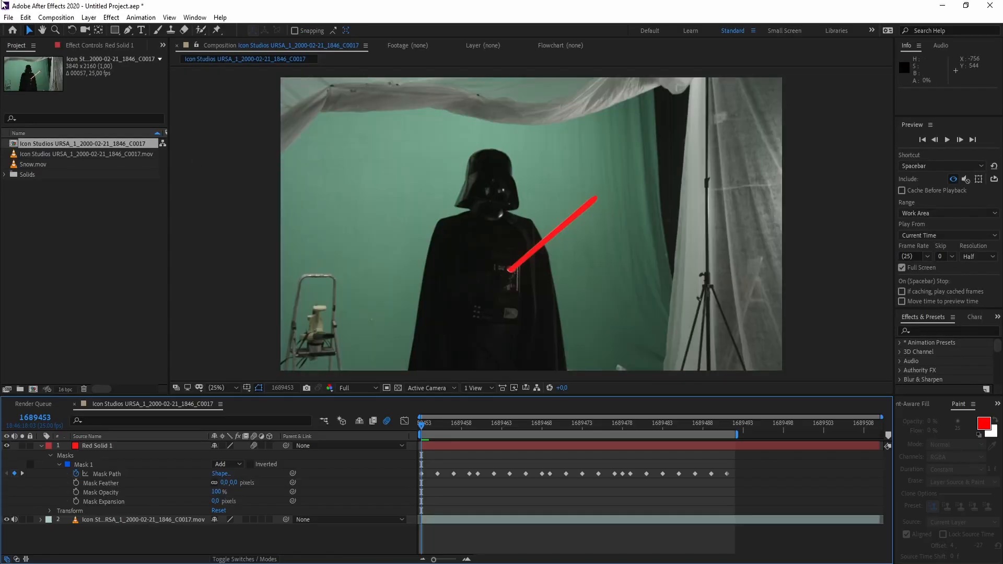
Check the motion blur shutter angle and shutter phase in the advanced composition settings.
click(56, 18)
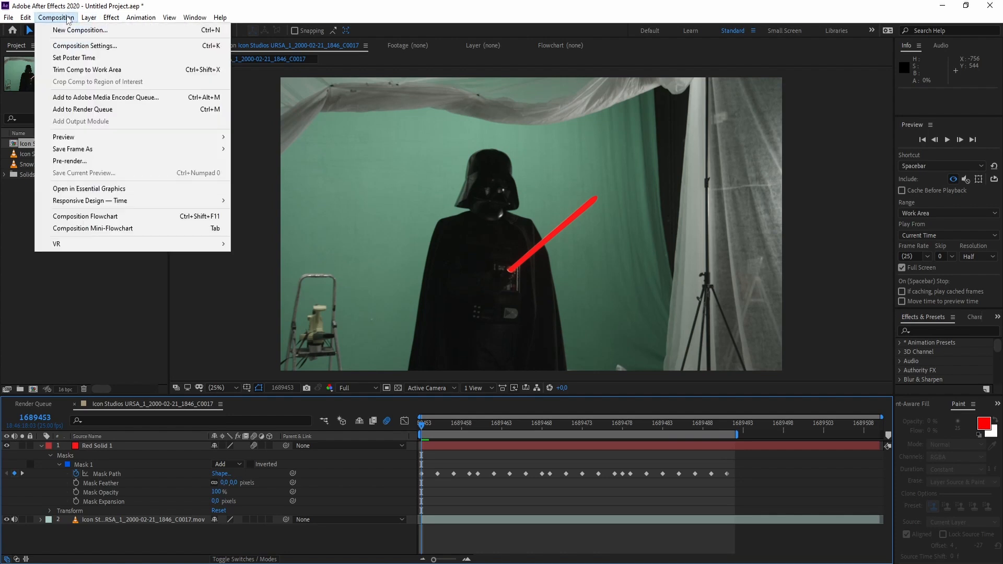
click(88, 46)
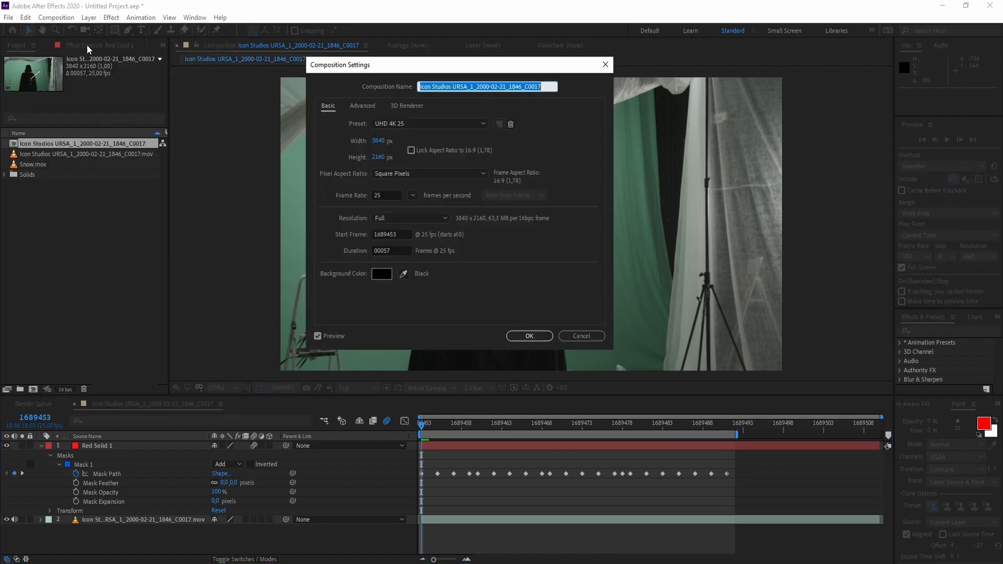
click(357, 106)
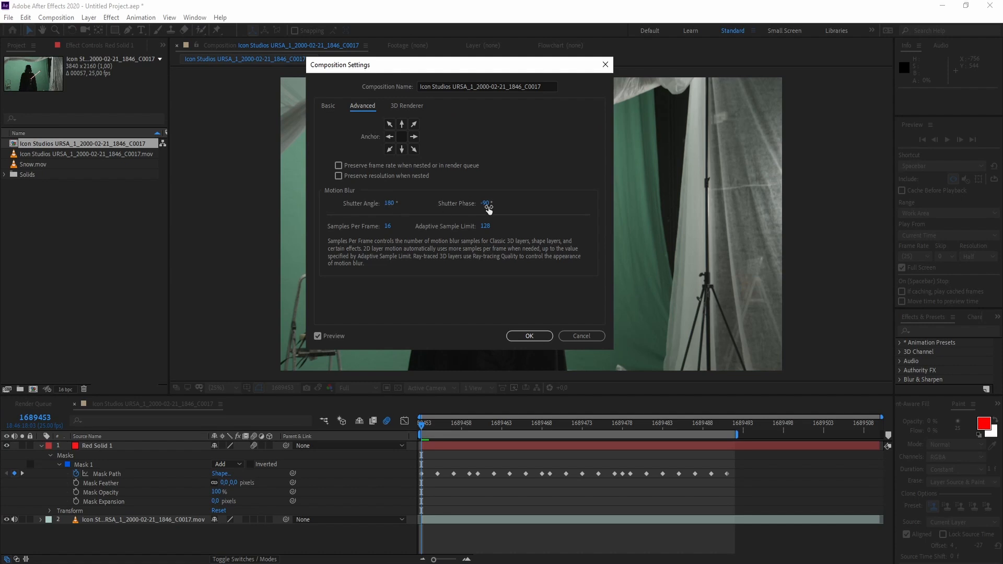
click(528, 336)
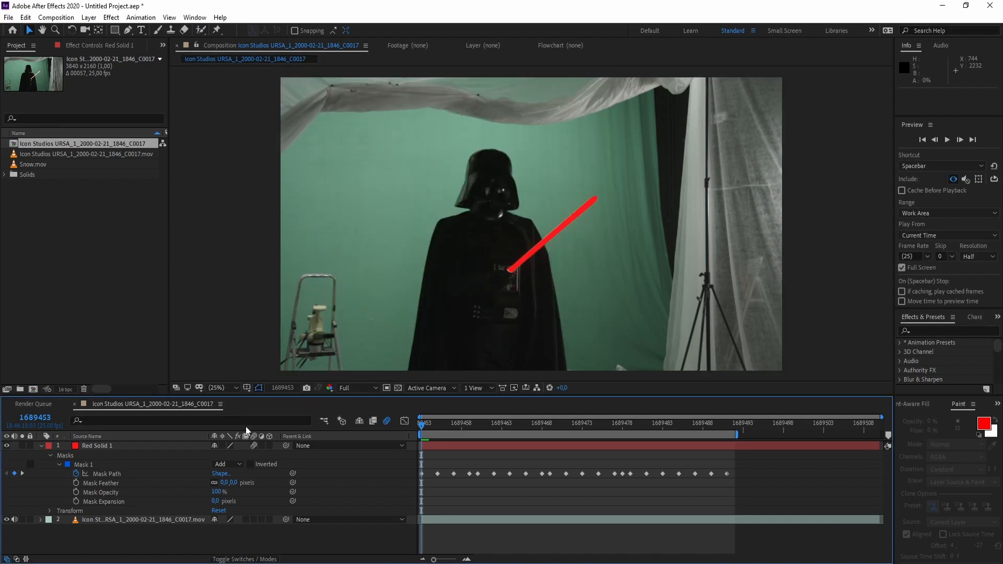
Collapse the Red Solid 1 layer's properties and rename the layer to Core.
click(41, 447)
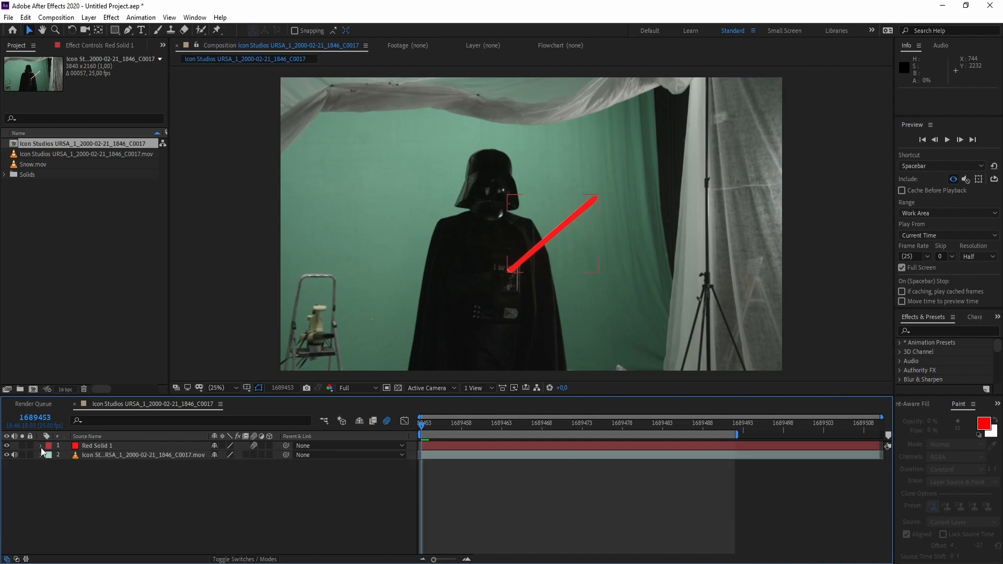
click(98, 443)
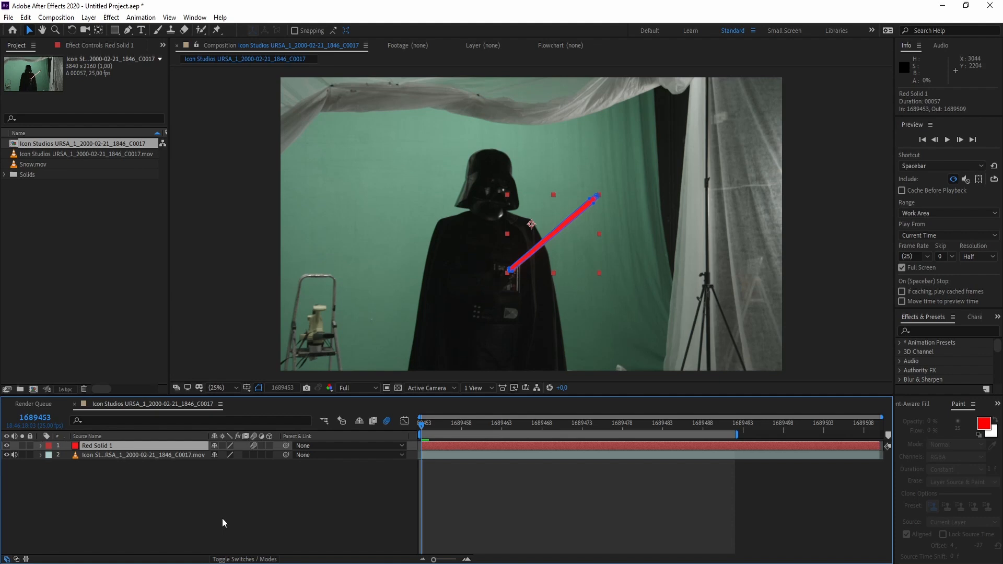
key(Return)
text(Core)
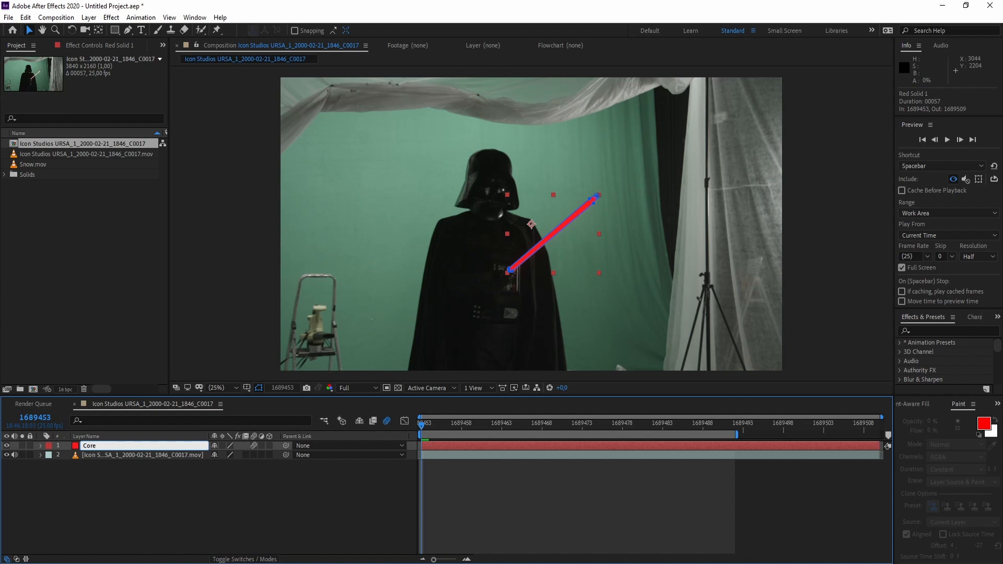
key(Return)
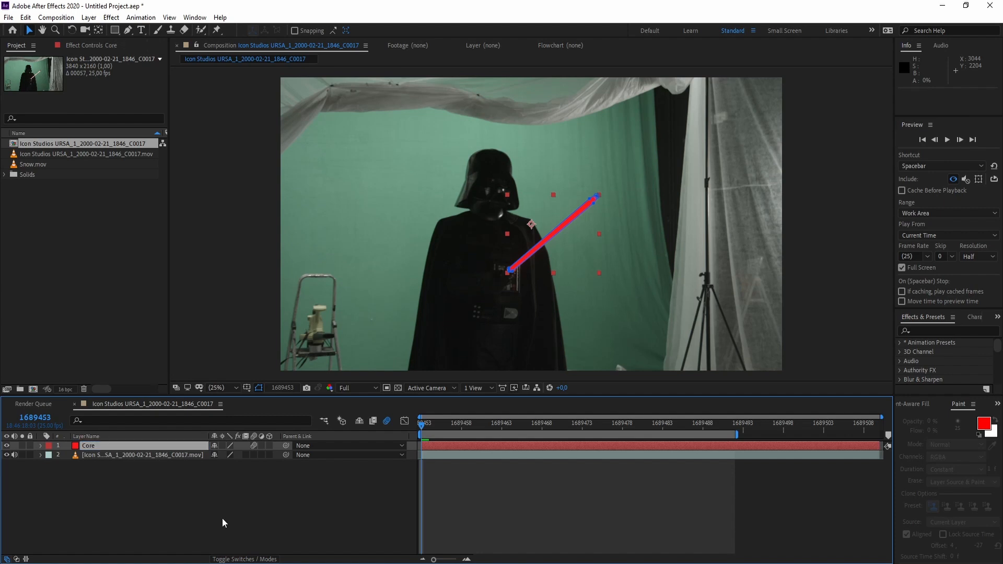
Duplicate the Core layer and name the copy Glow1.
click(98, 454)
click(91, 448)
key(ctrl+d)
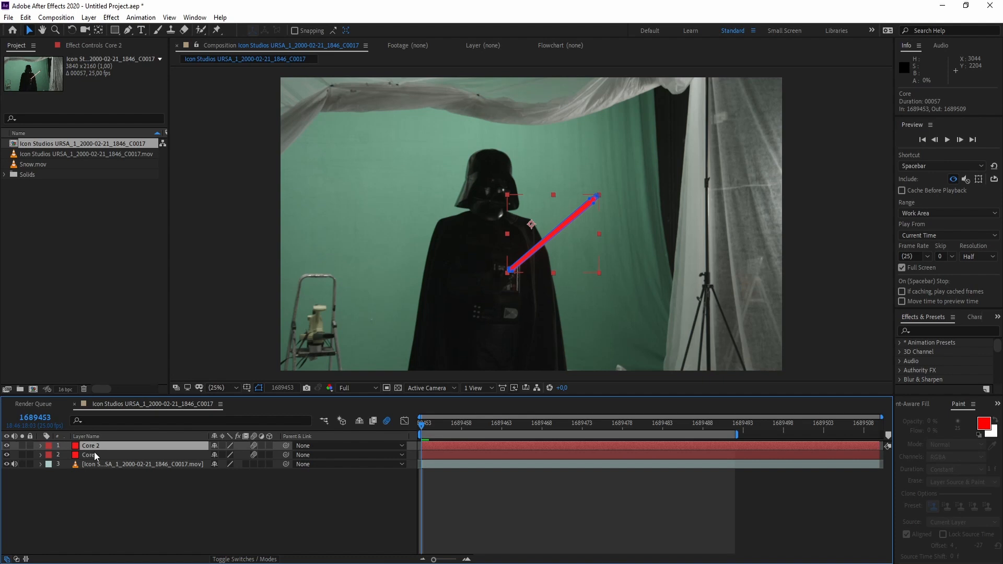
key(Return)
text(Glow)
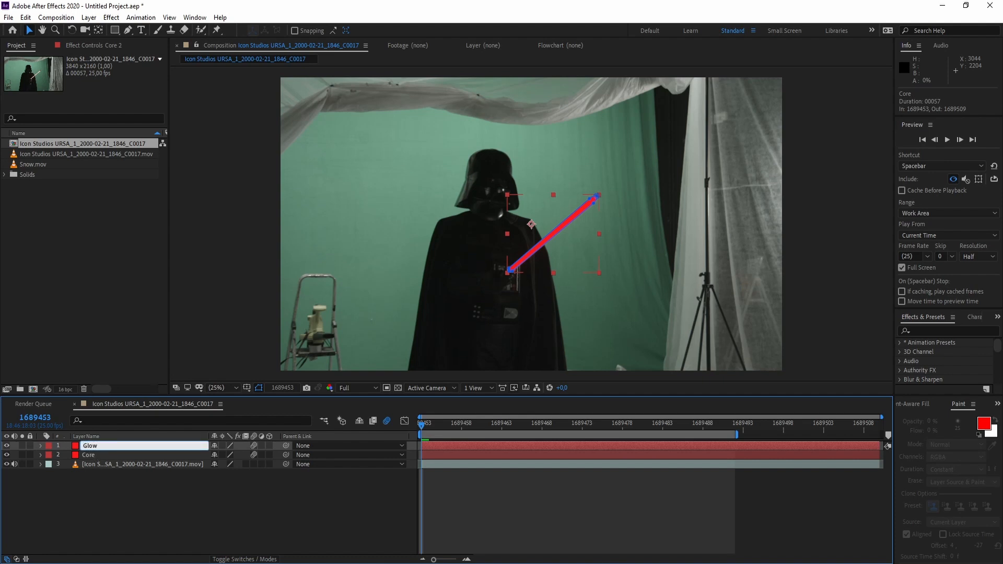
text(1)
click(127, 472)
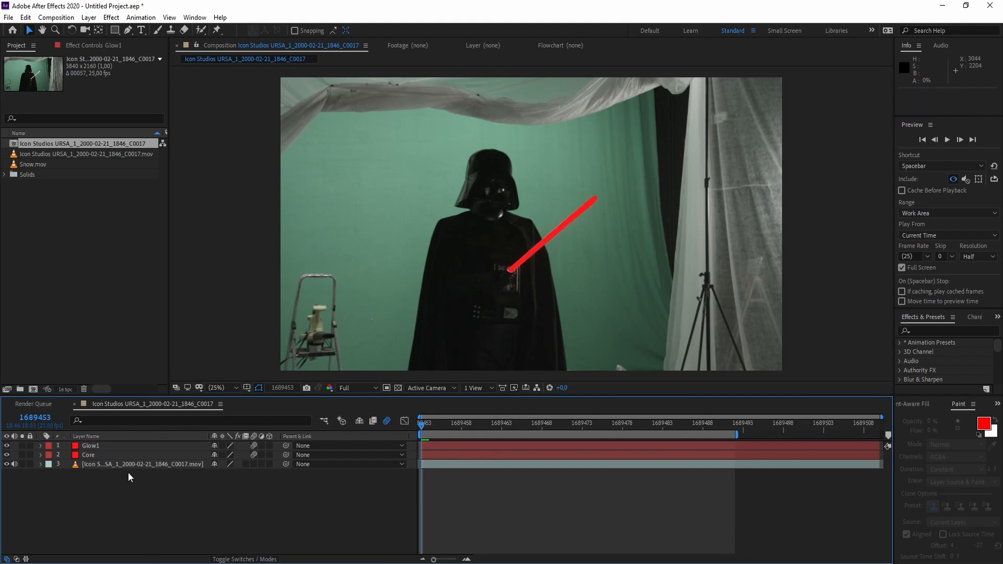
Apply the Gaussian Blur effect to the Core layer and hide the Glow1 layer.
click(92, 458)
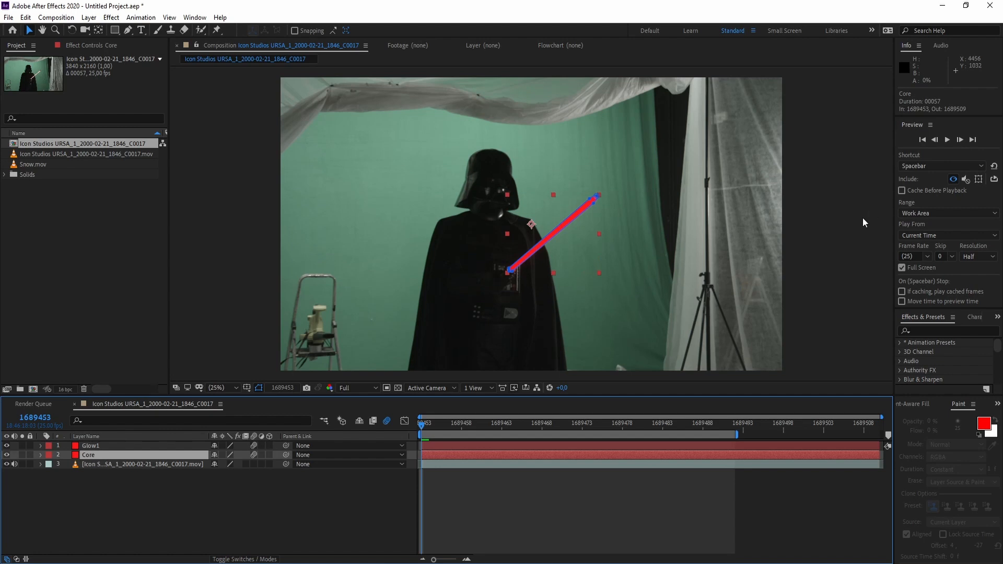
click(945, 331)
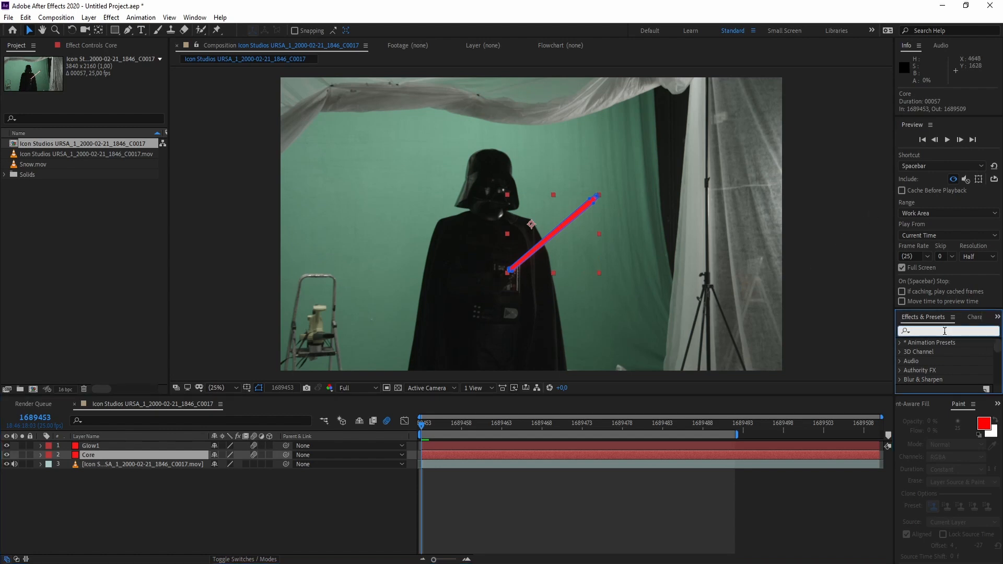
text(gau)
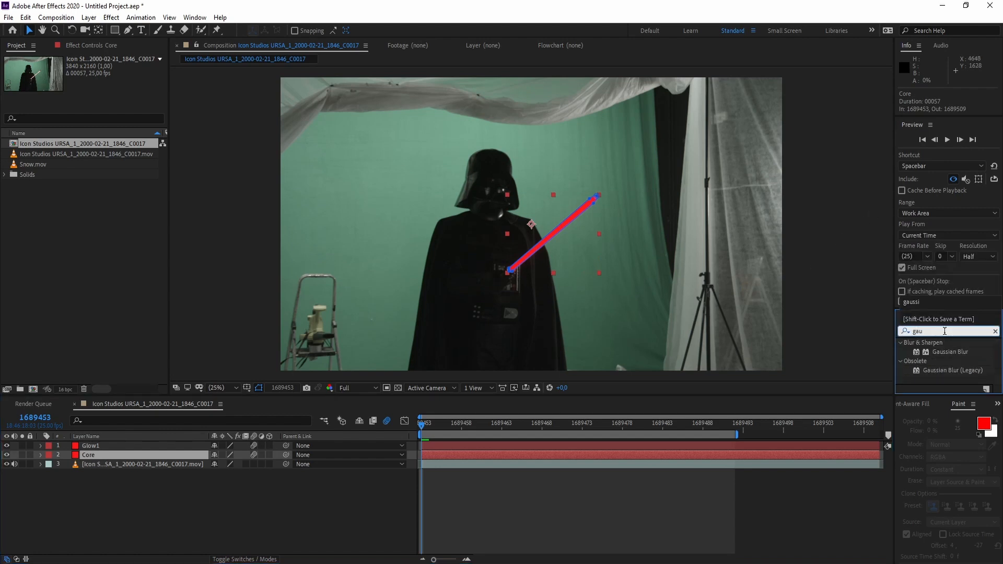
drag(965, 353, 725, 457)
click(6, 446)
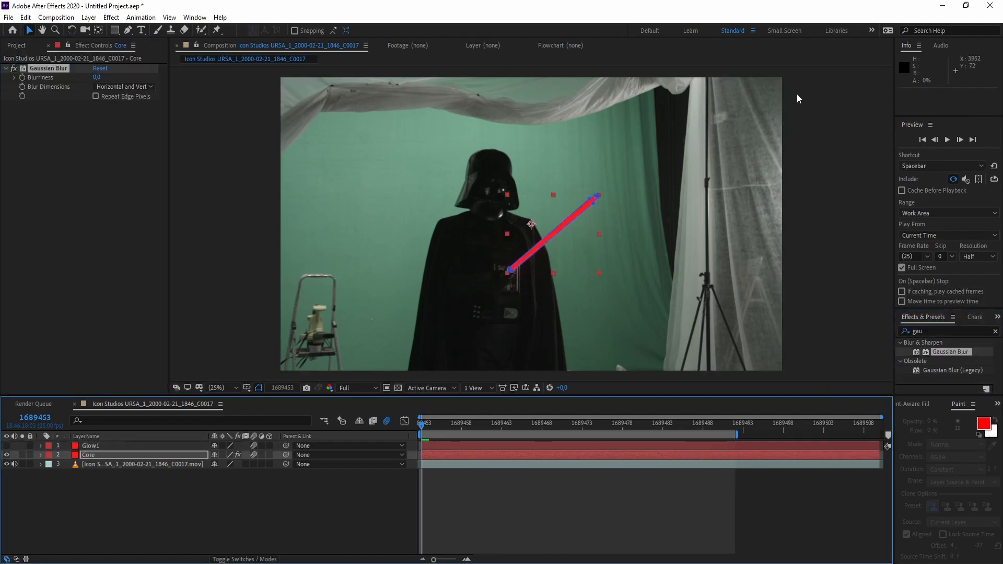
Set the Core layer's Gaussian Blur blurriness to about 20.3.
key(period)
key(period)
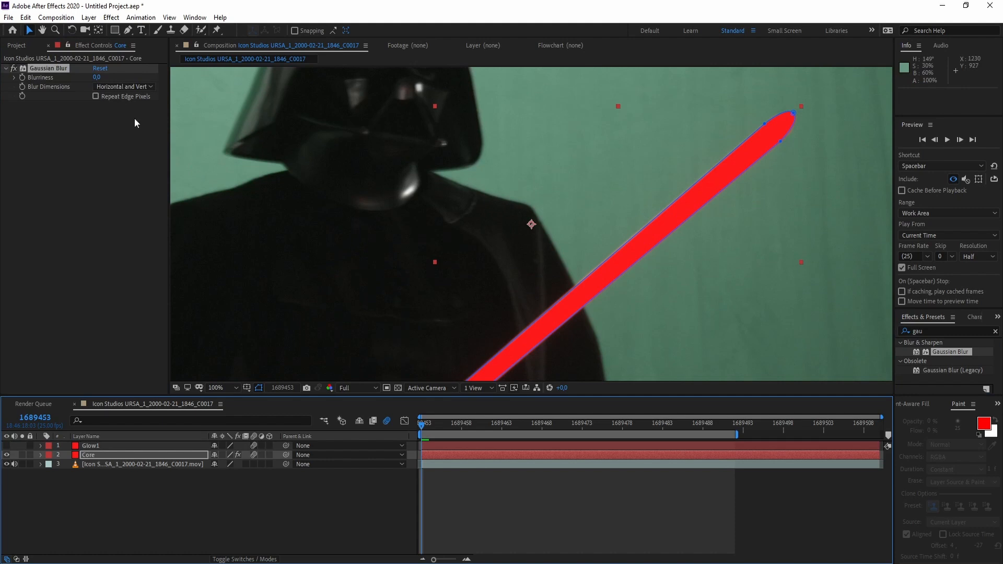
click(290, 501)
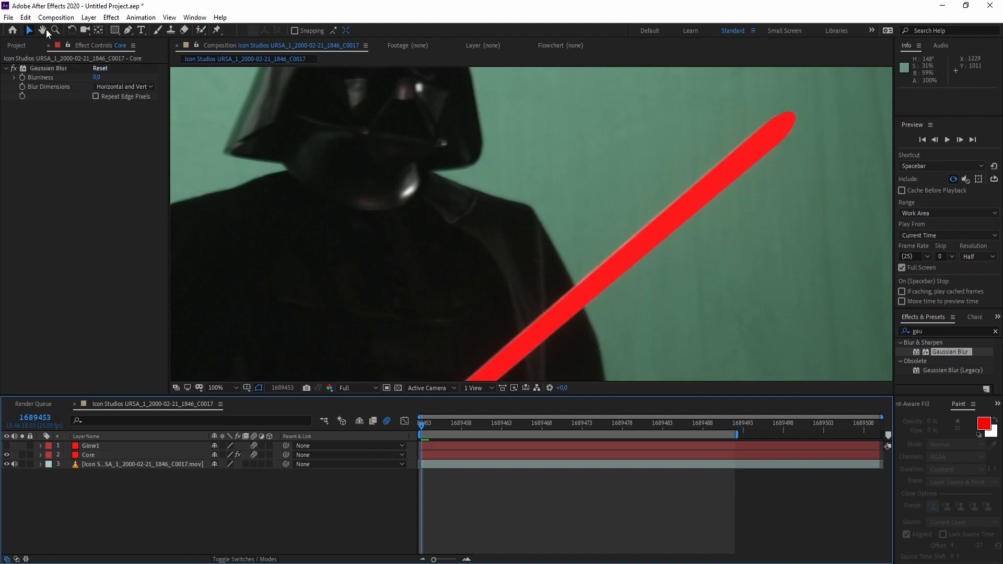
drag(95, 80, 110, 82)
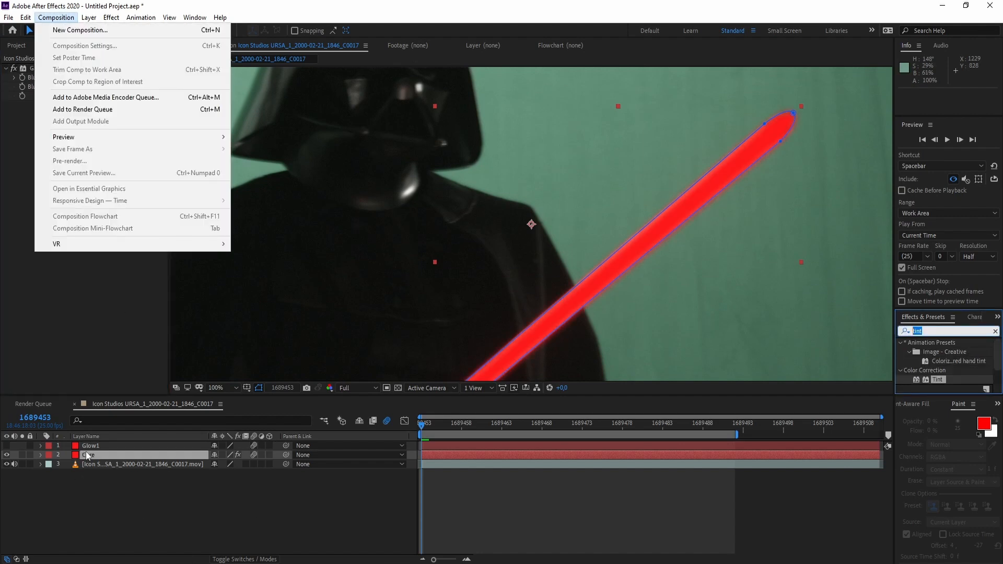
Recolor the Core layer's solid to pale red FFE5E5 as a new solid, keeping its size.
click(86, 454)
click(88, 455)
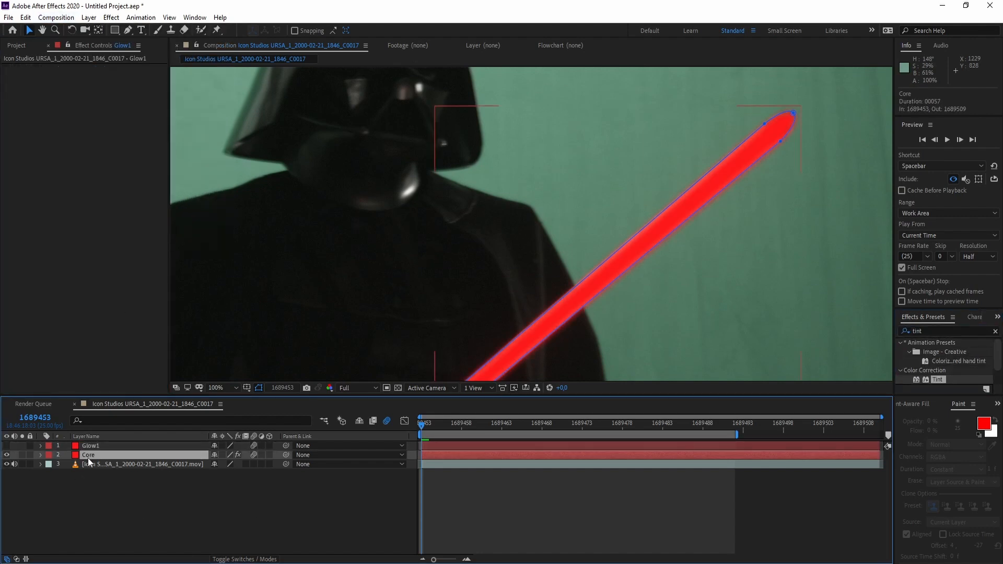
click(89, 17)
click(105, 40)
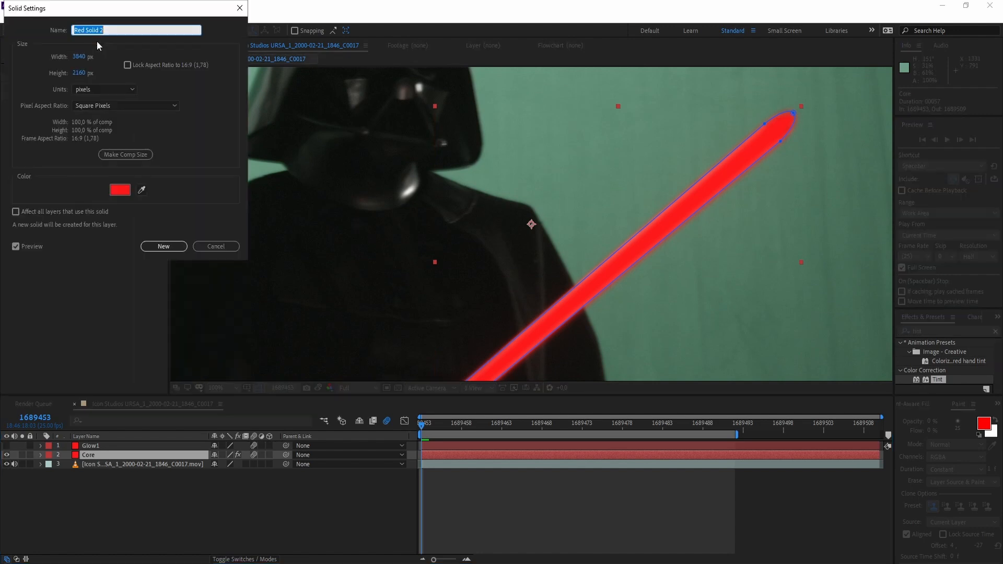
click(120, 191)
drag(192, 85, 162, 103)
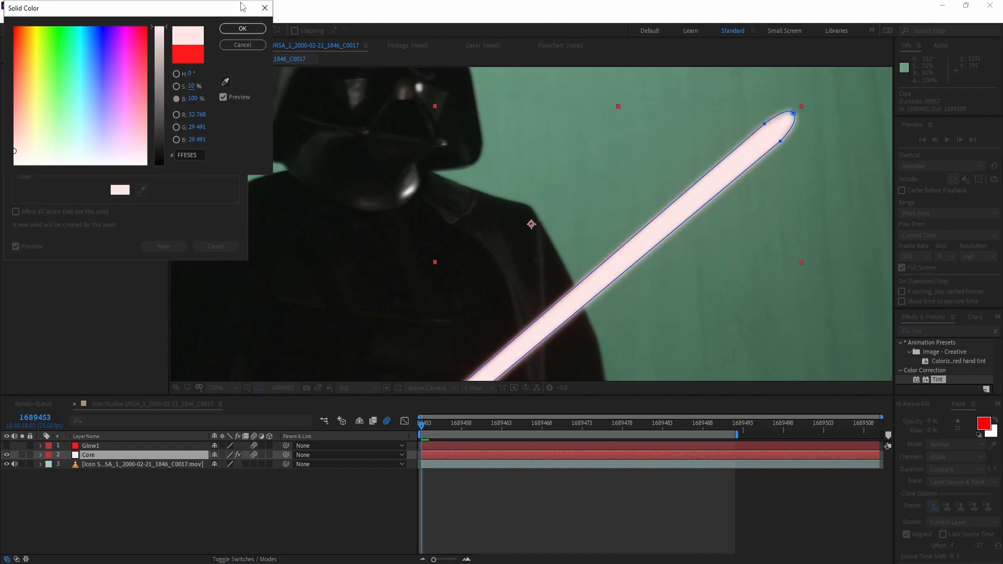
click(239, 28)
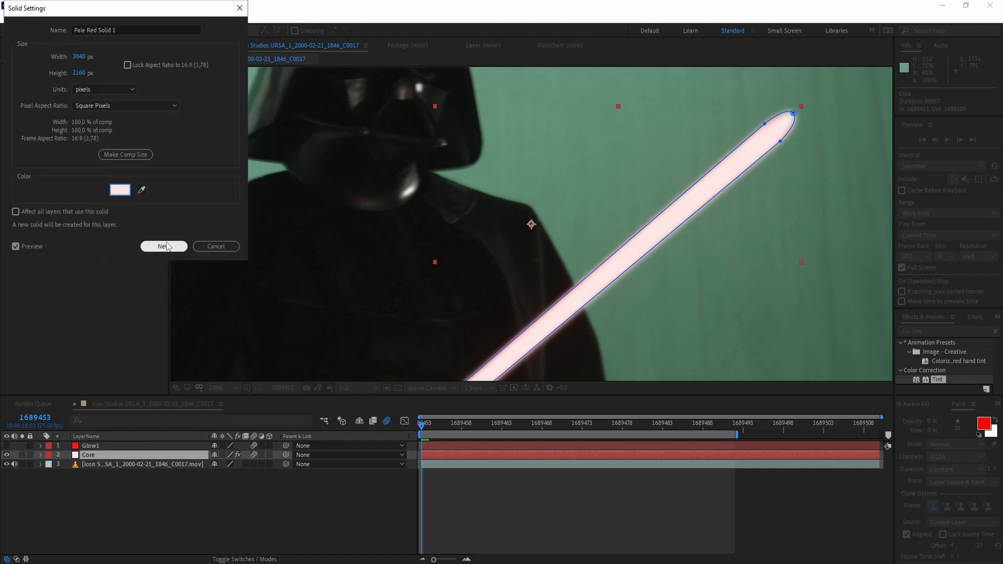
click(164, 246)
Find the Gaussian Blur effect and apply it to the Glow1 layer.
click(89, 446)
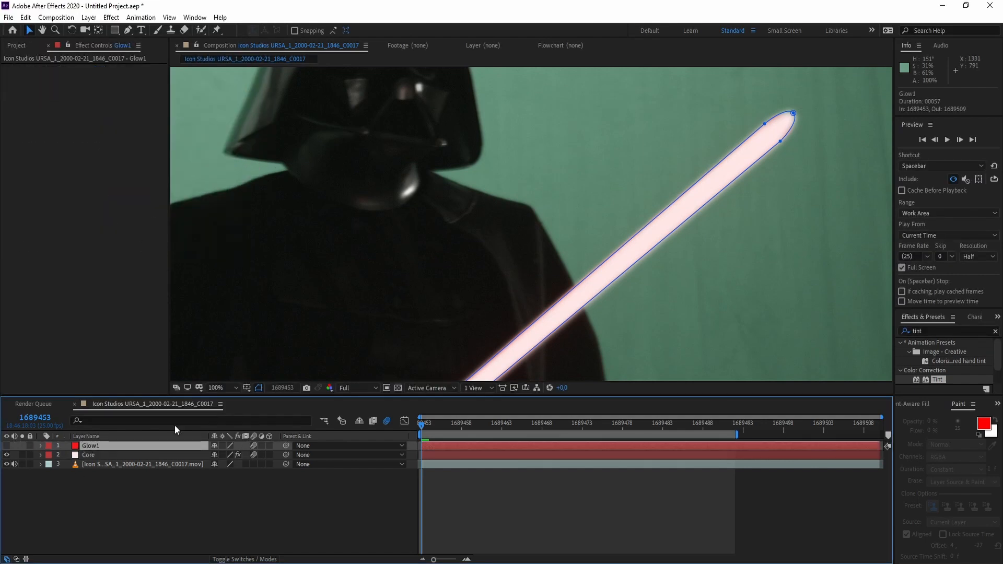
click(941, 331)
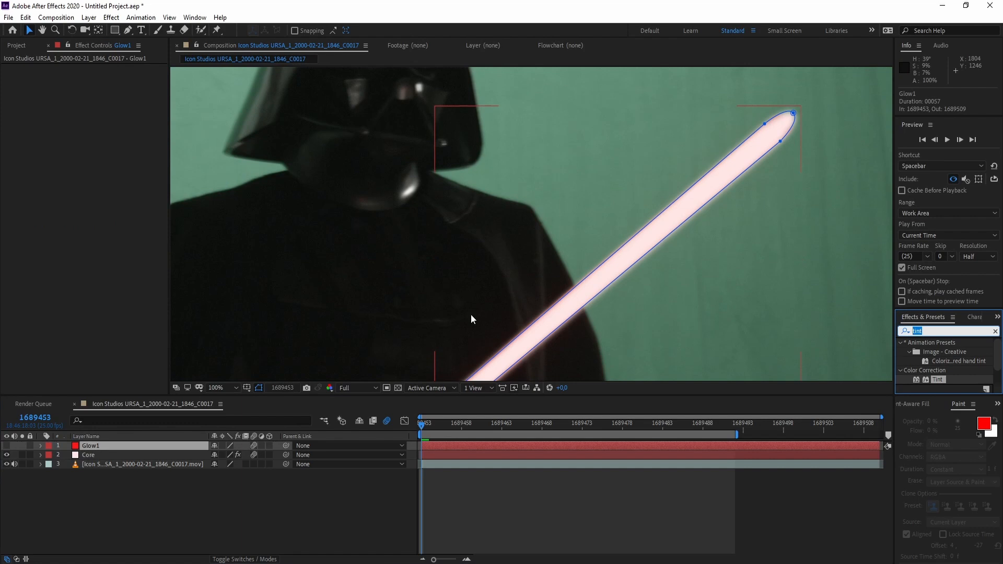
text(gass)
key(BackSpace)
key(BackSpace)
text(uss)
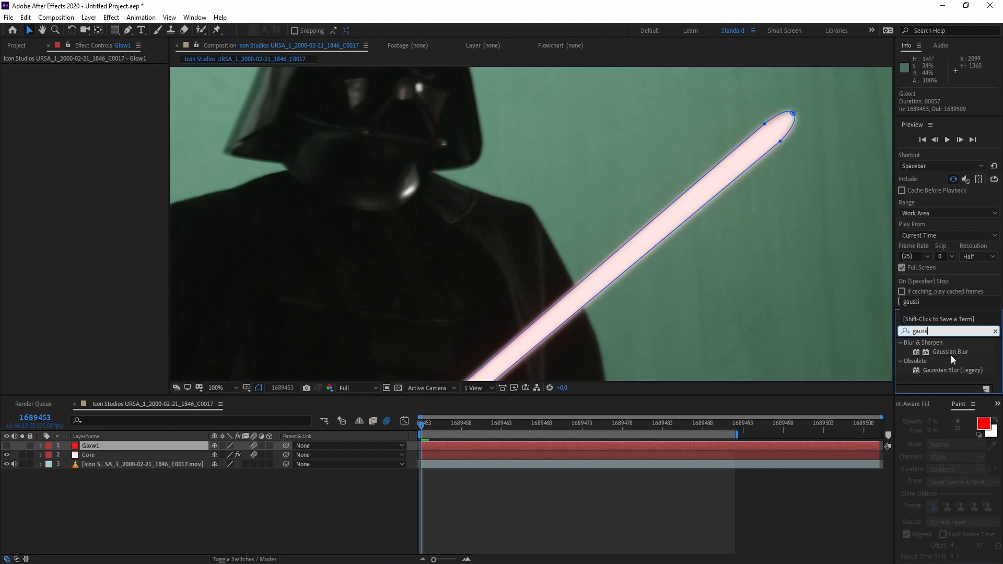
drag(951, 358, 632, 447)
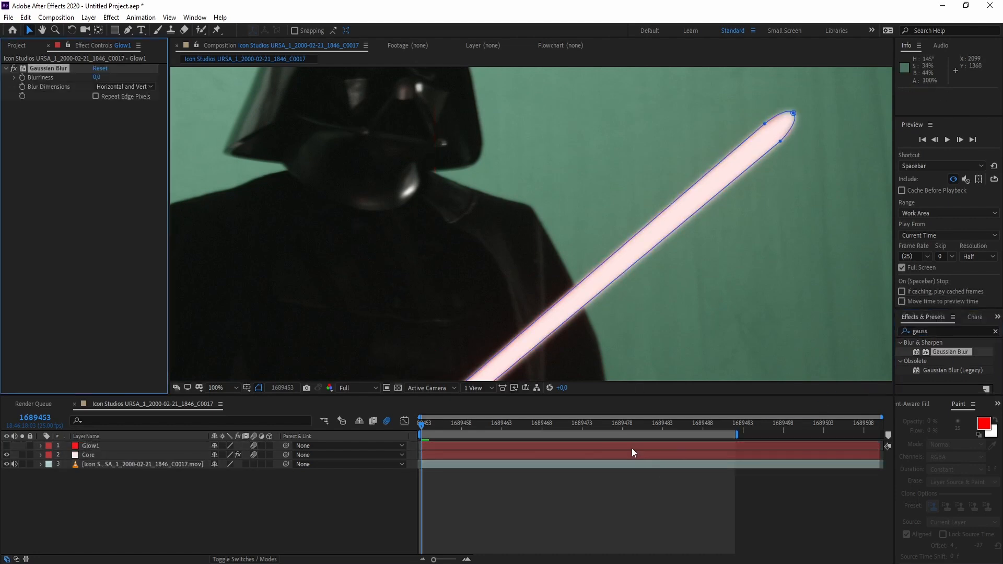
Make the Glow1 layer visible and set its blending mode to Screen.
click(7, 446)
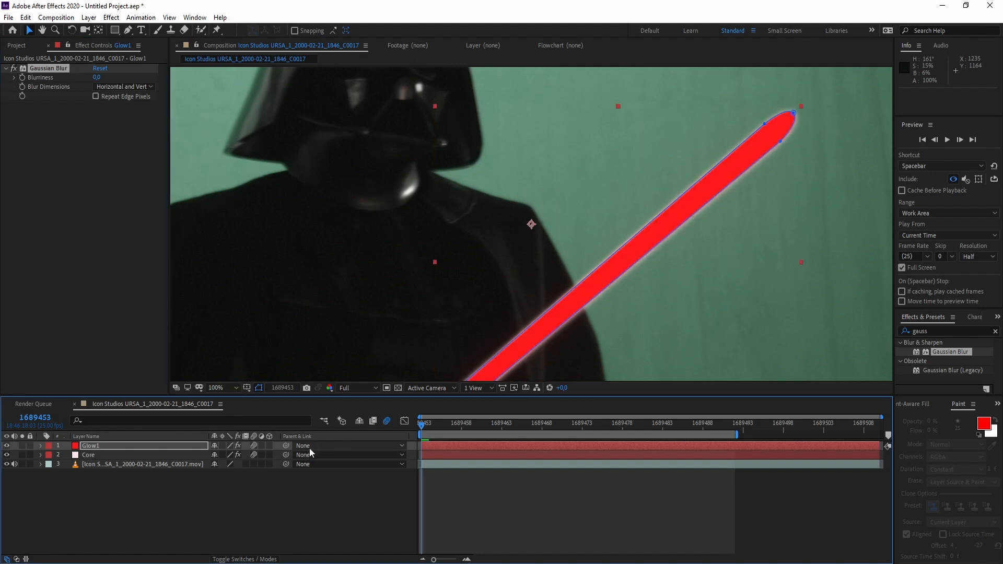
click(245, 559)
click(212, 446)
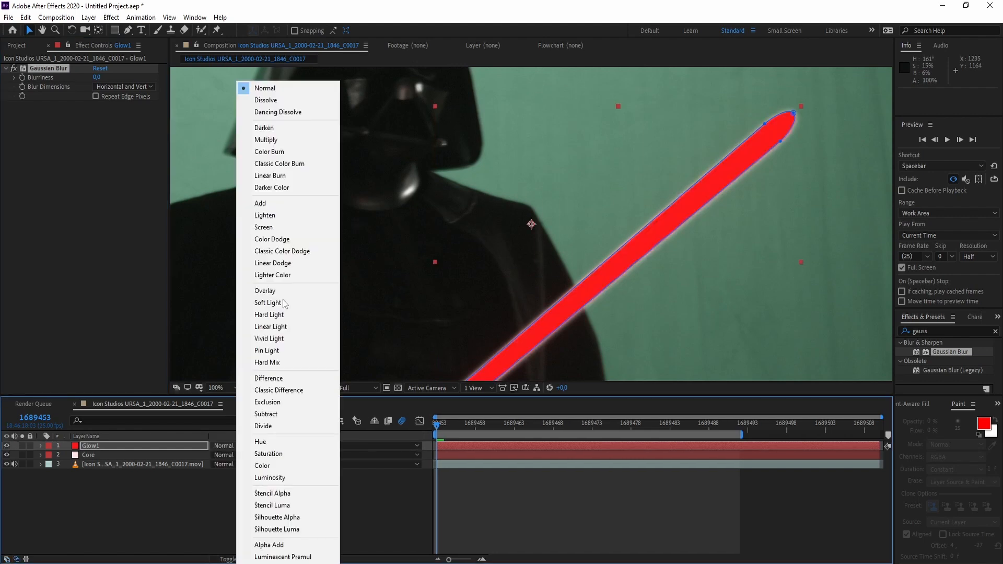
click(283, 228)
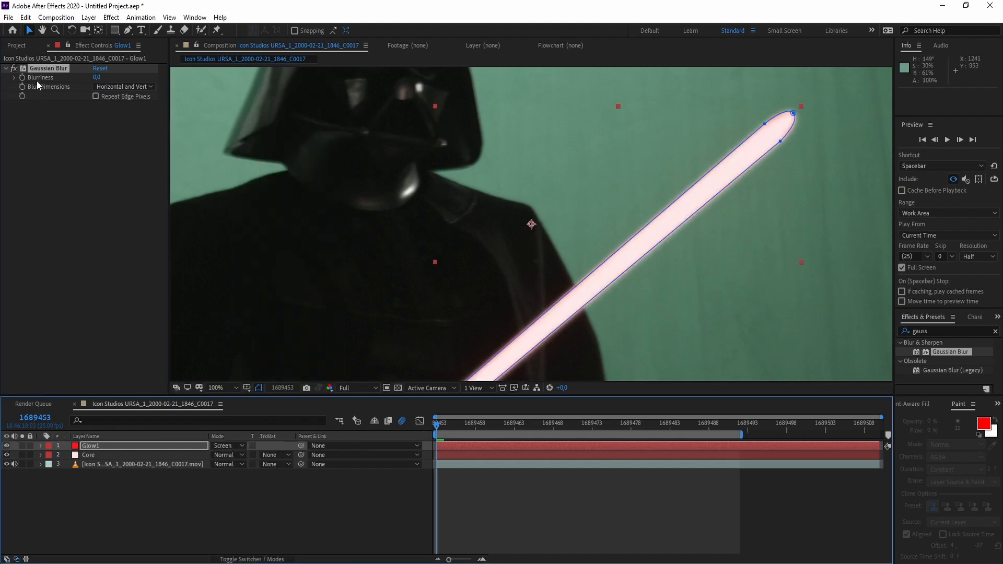
Set Glow1's Gaussian Blur blurriness to about 53 with Repeat Edge Pixels enabled, and hide the mask paths in the viewer.
drag(95, 79, 180, 89)
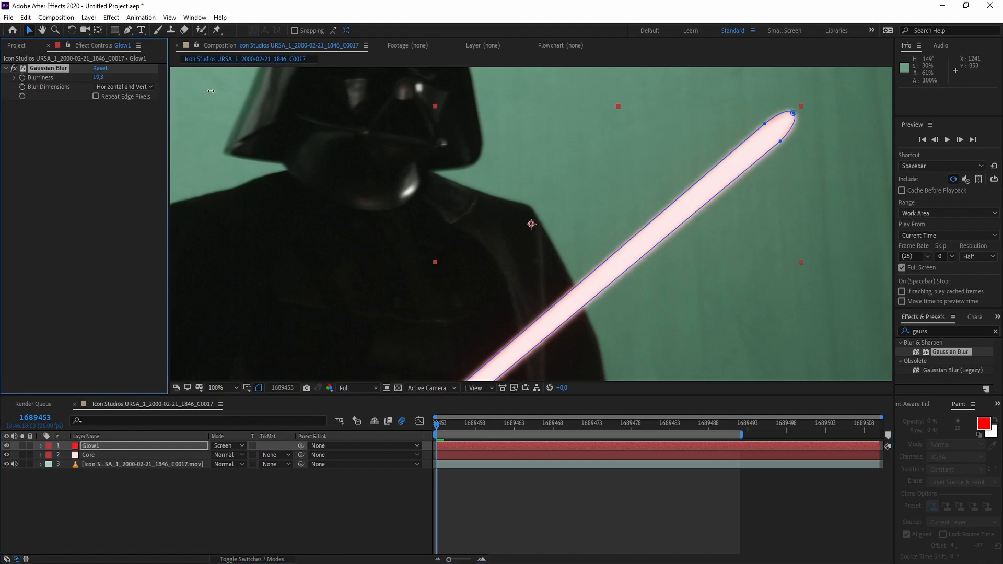
drag(249, 94, 402, 113)
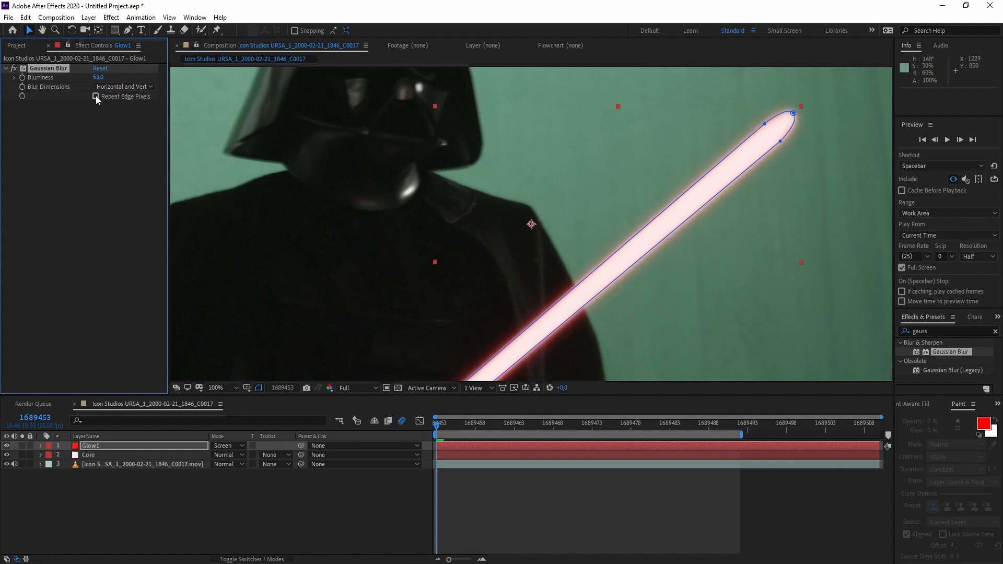
click(260, 388)
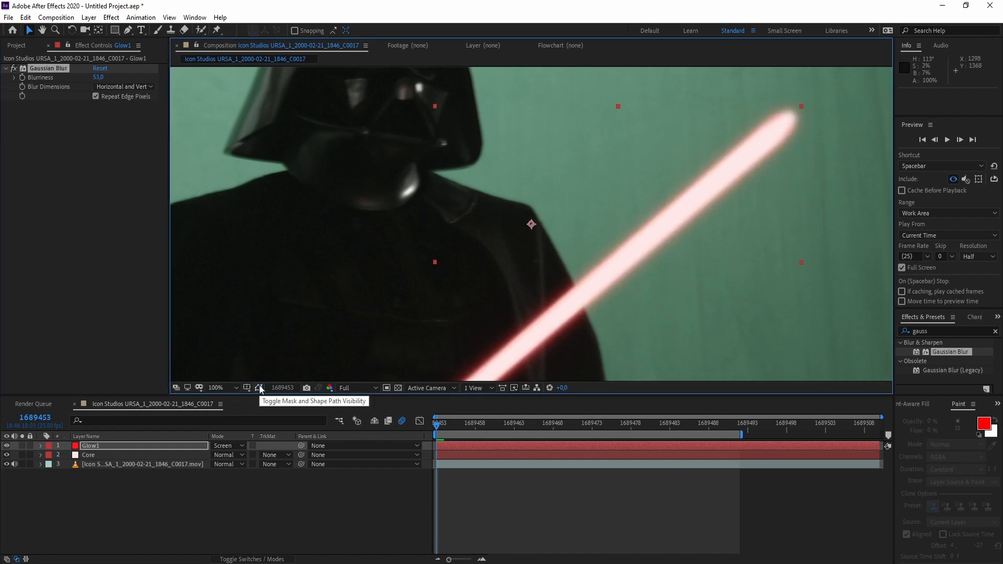
scroll(581, 359, down, 1)
scroll(581, 359, up, 1)
scroll(581, 359, down, 1)
Duplicate the Glow1 layer and set the copy's Gaussian Blur blurriness to about 186.2.
click(95, 447)
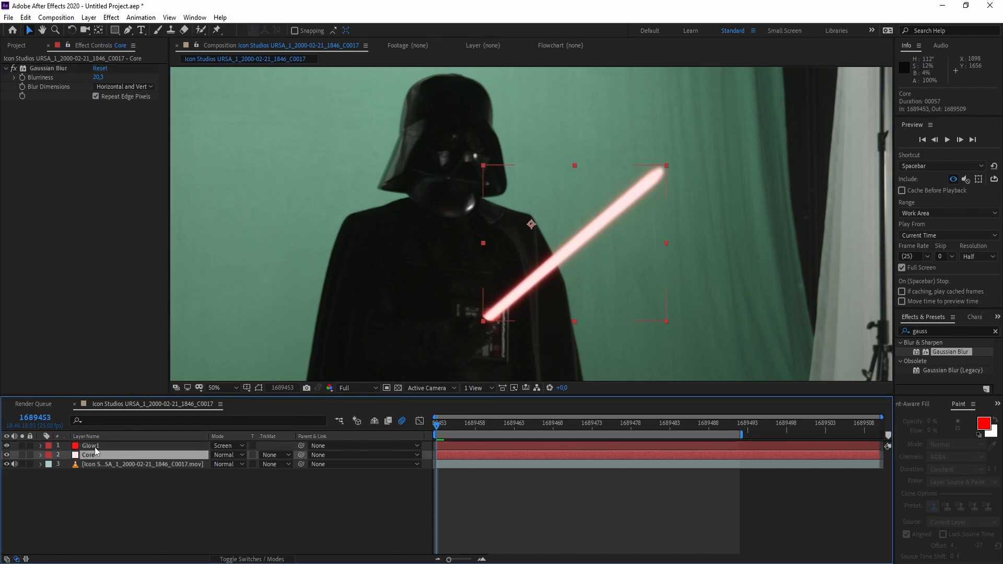
key(ctrl+d)
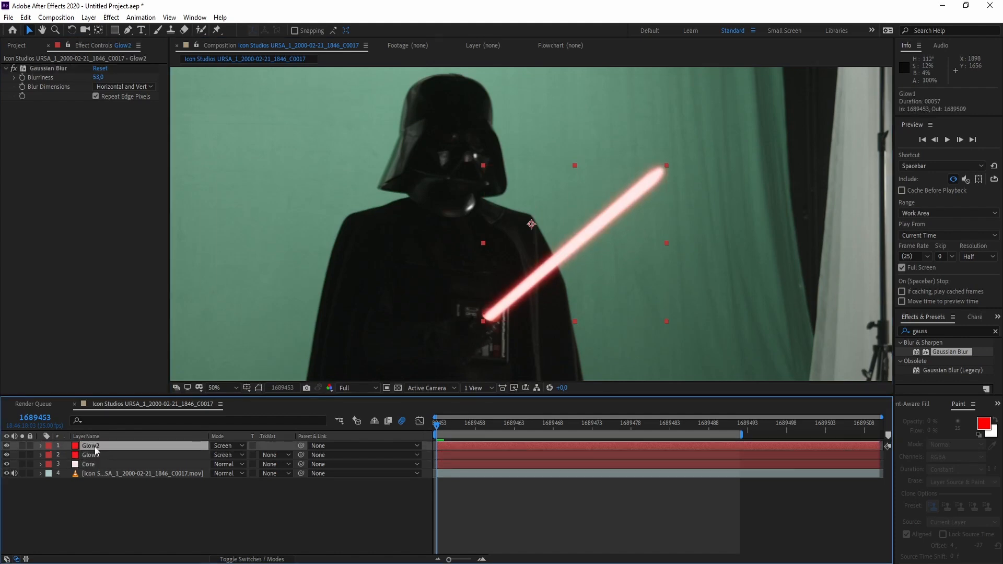
scroll(613, 240, up, 1)
scroll(614, 240, down, 1)
drag(98, 80, 199, 94)
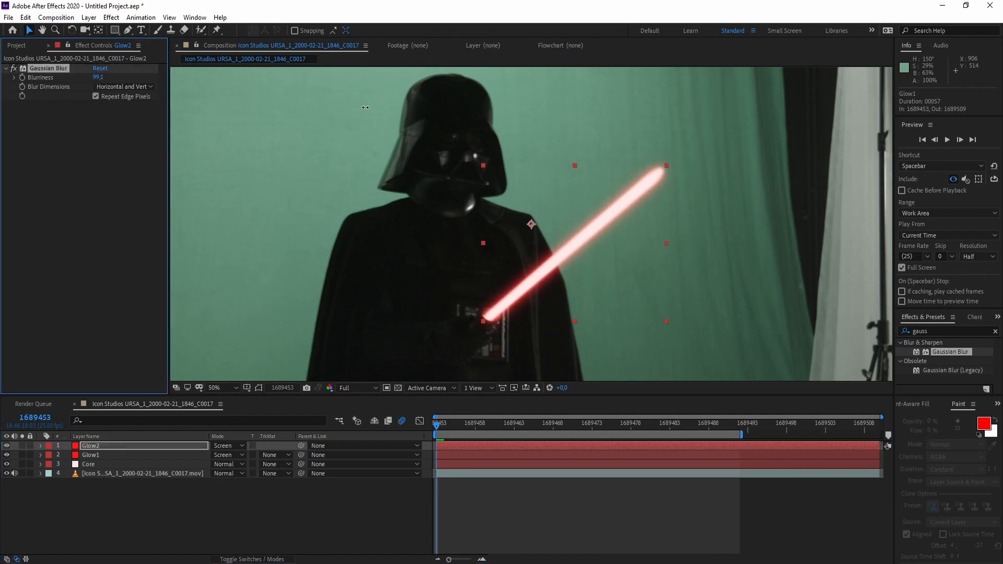
drag(430, 106, 494, 107)
drag(593, 112, 830, 119)
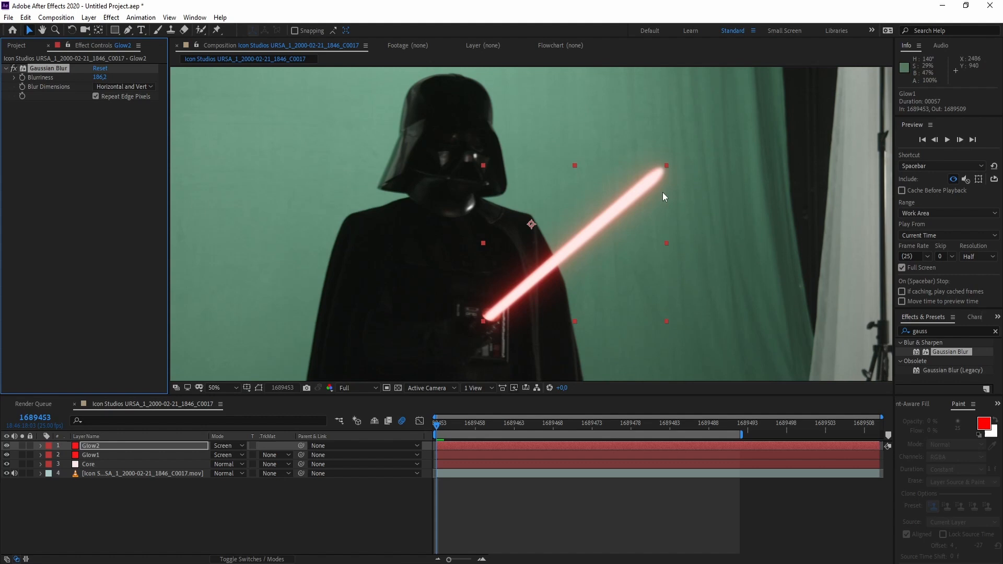
Raise the Glow2 layer's blurriness to about 237.6 while viewing it soloed, and turn its solo off again.
click(22, 446)
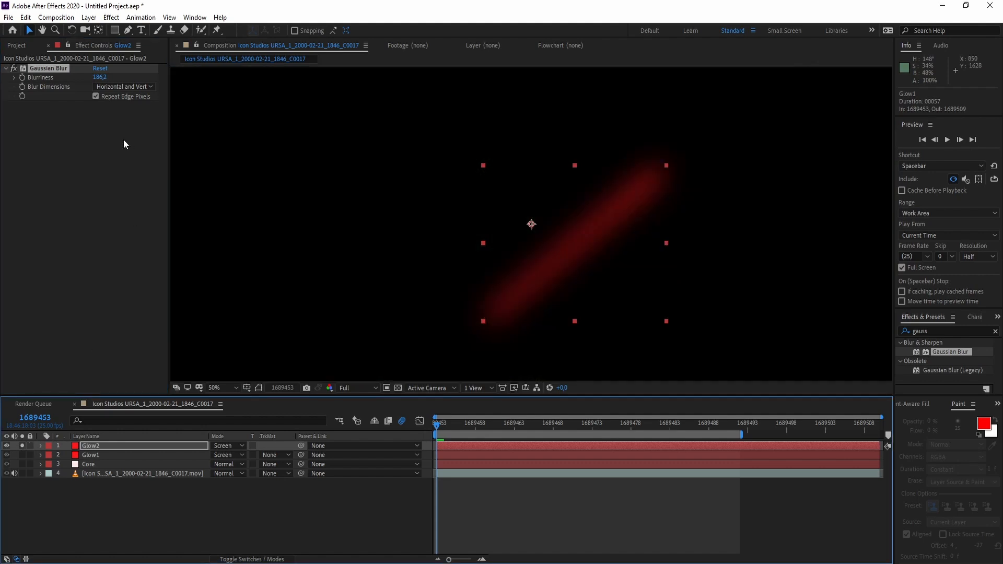
drag(101, 79, 381, 96)
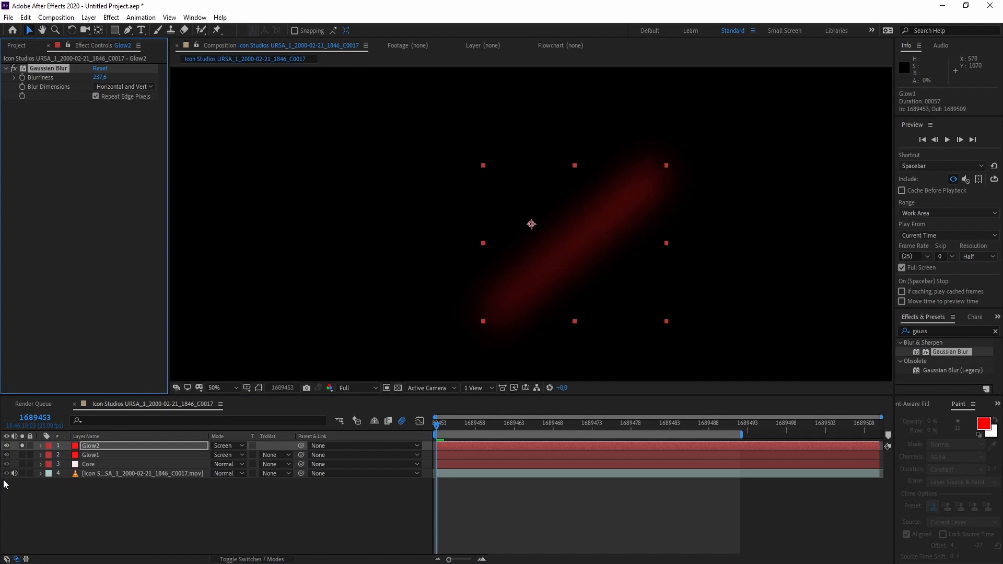
click(24, 446)
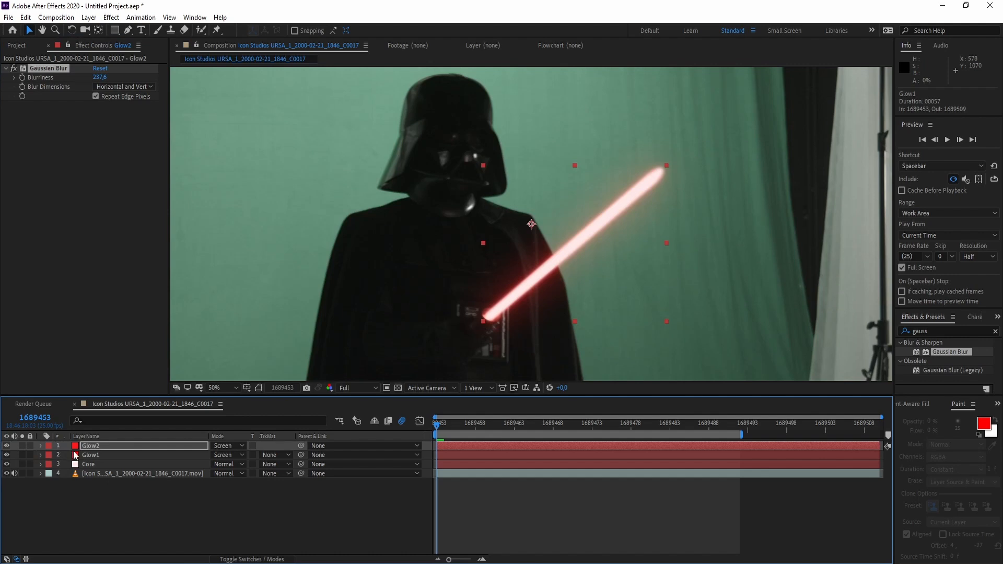
Duplicate the Glow2 layer and set the copy's Gaussian Blur blurriness to 700.
click(93, 455)
click(94, 446)
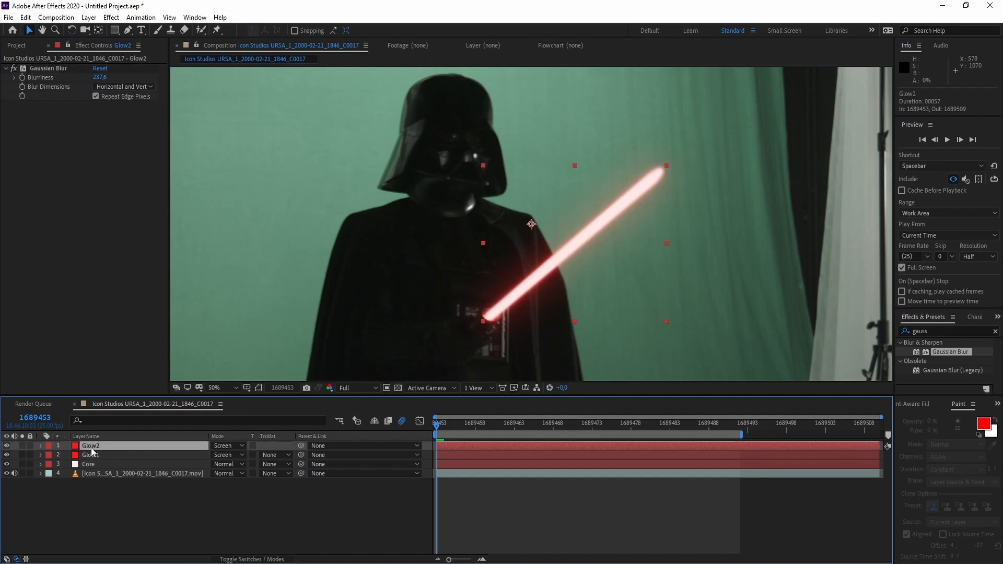
key(ctrl+d)
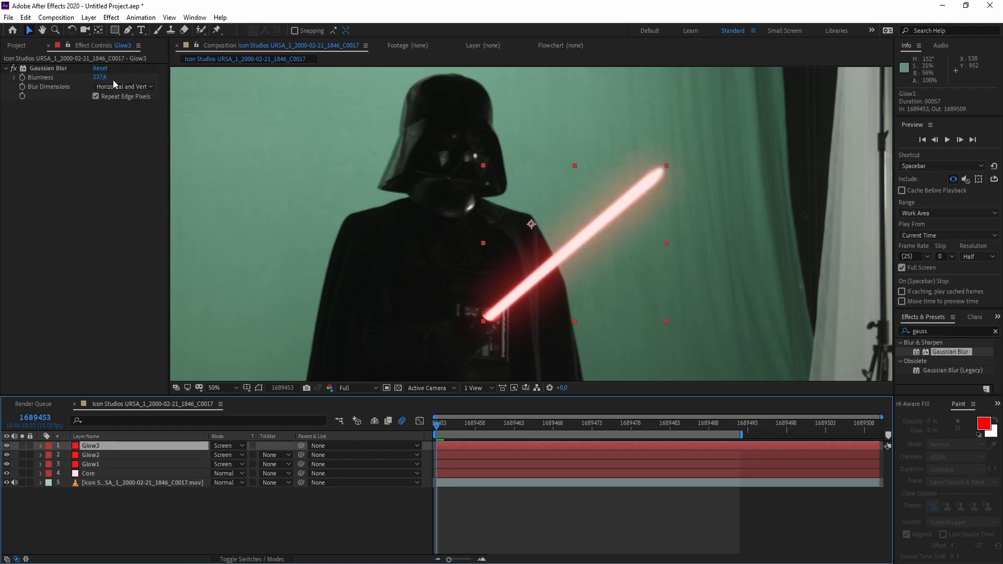
drag(97, 78, 275, 91)
drag(359, 96, 898, 168)
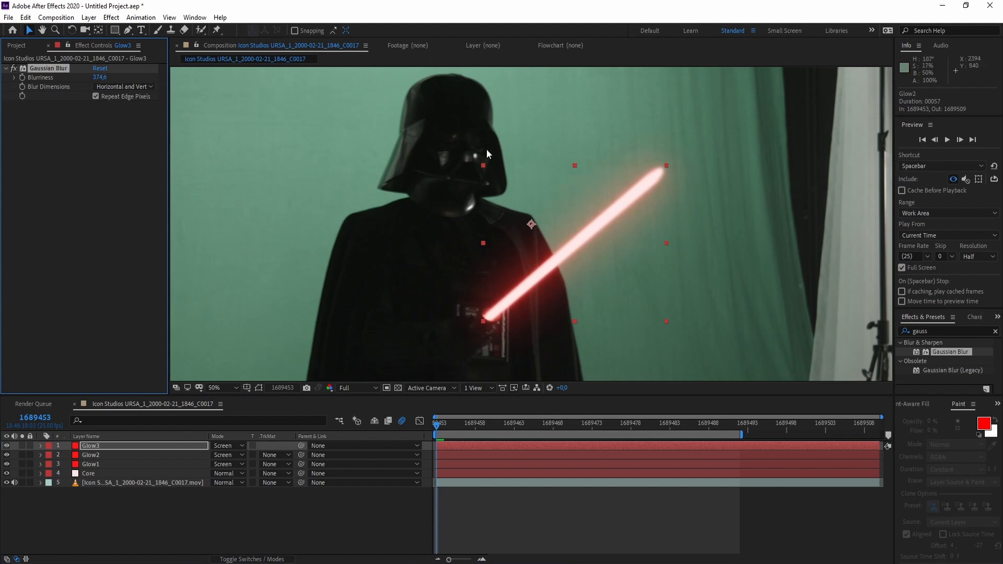
drag(99, 77, 460, 113)
drag(564, 117, 616, 120)
click(102, 76)
text(700)
key(Return)
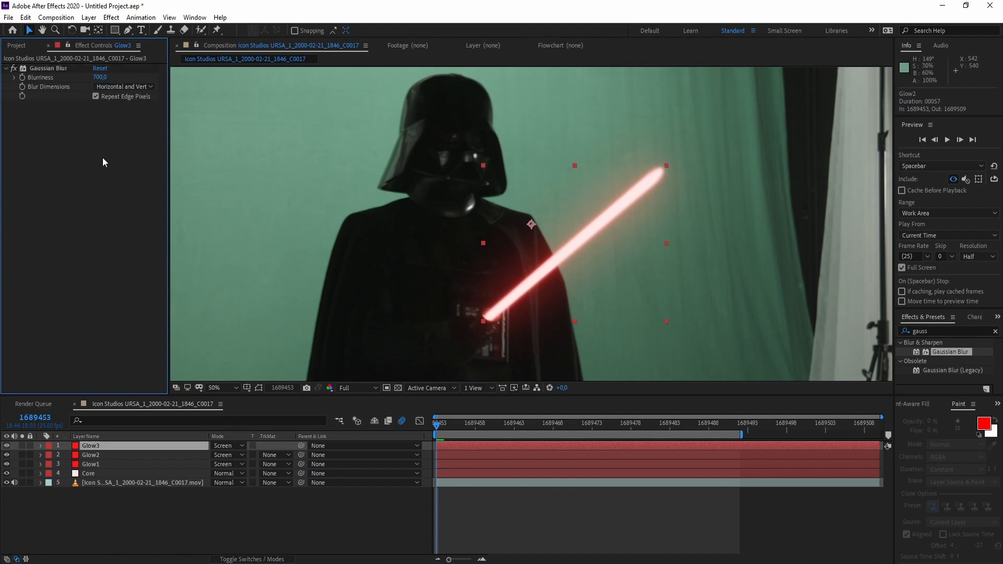
Solo the three glow layers and the Core layer to examine the blade on black, and turn all solos off again.
drag(22, 445, 22, 464)
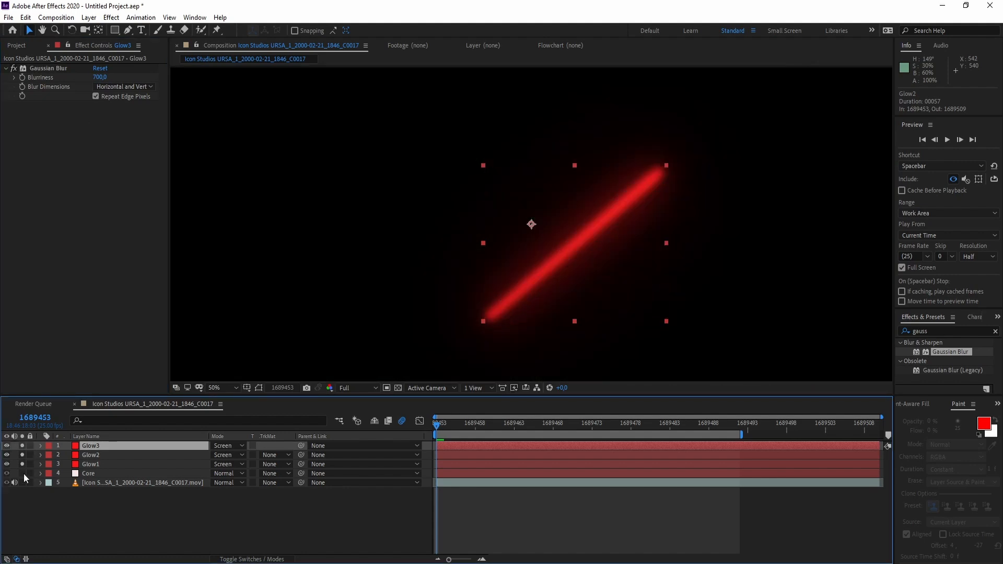
click(24, 474)
drag(33, 465, 31, 450)
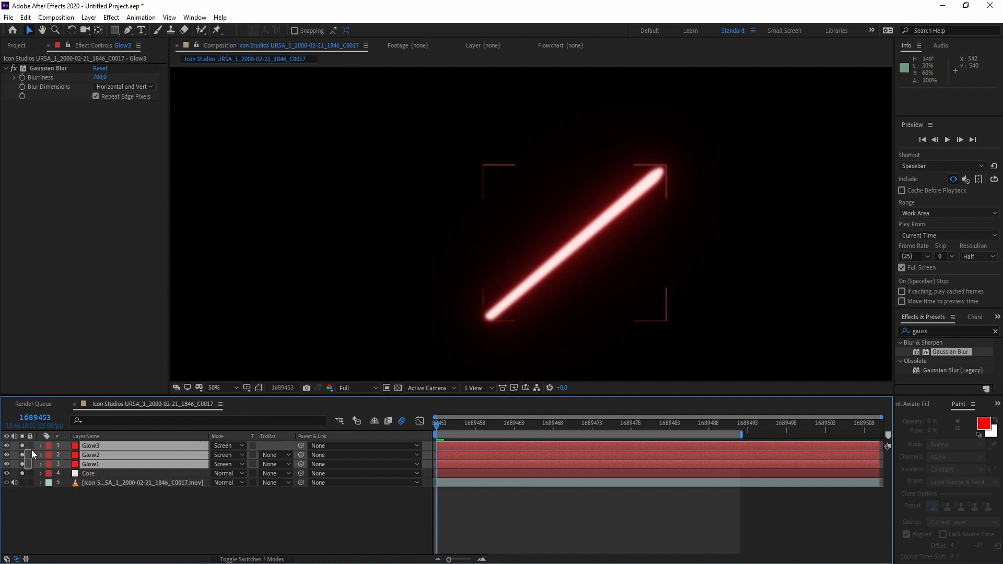
click(22, 447)
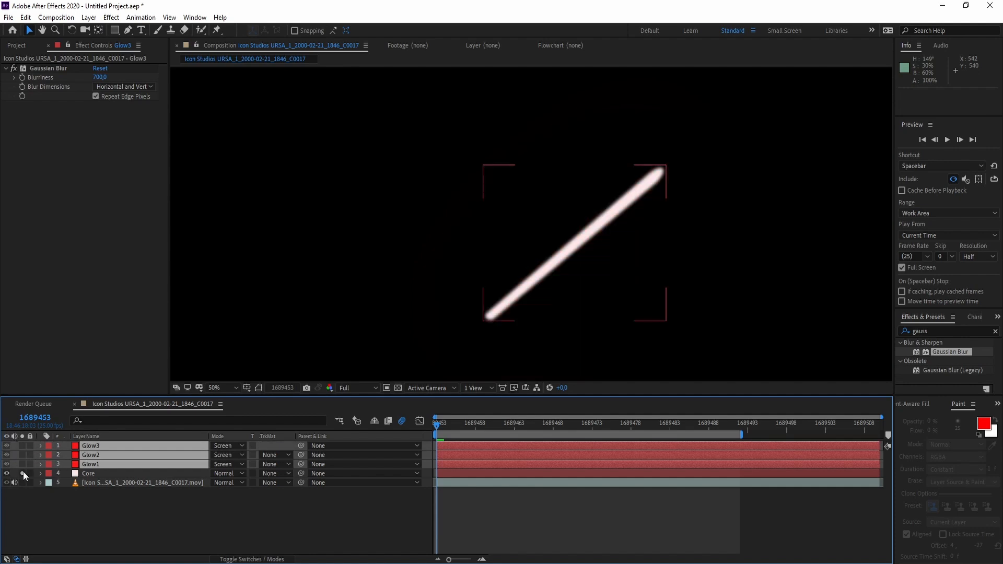
click(23, 473)
click(114, 512)
Duplicate the Glow3 layer and set the copy's Gaussian Blur blurriness to 1900.
click(91, 448)
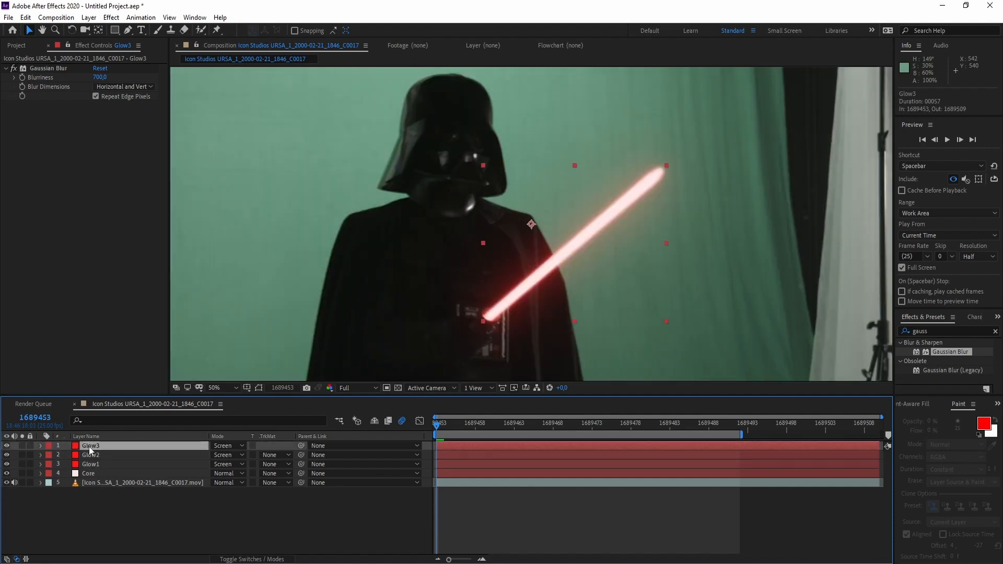
key(ctrl+d)
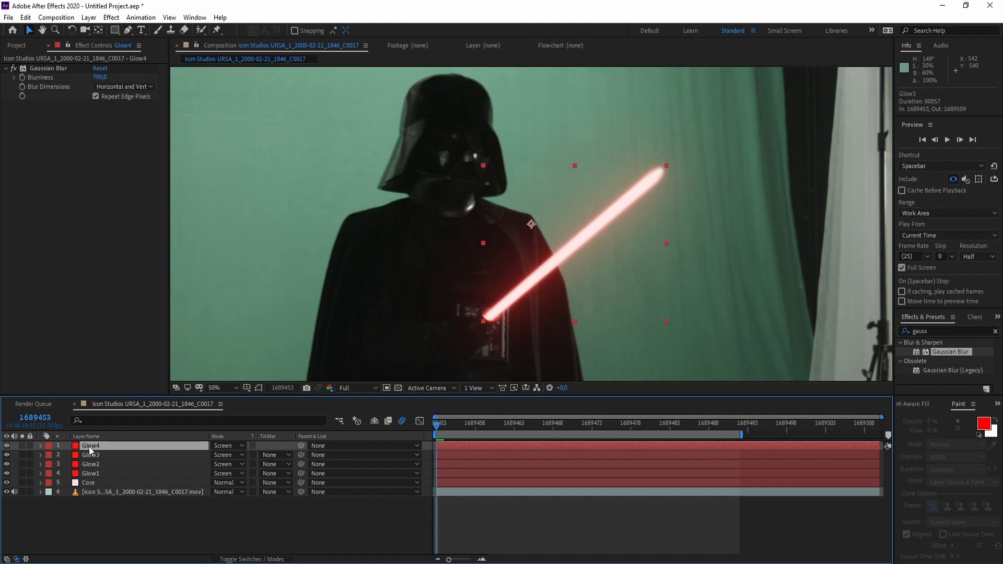
click(99, 77)
text(1)
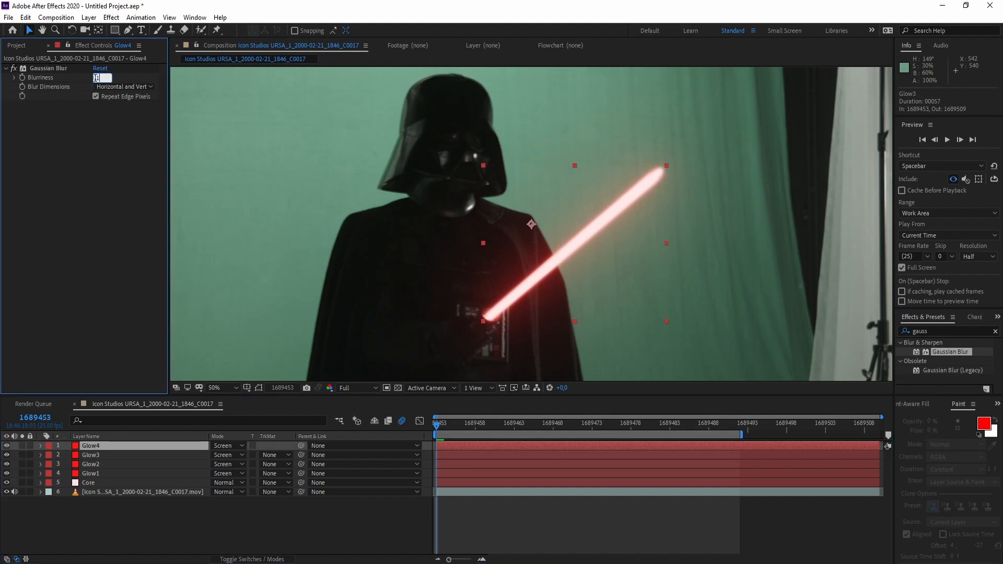
text(900)
key(Return)
Apply the Levels effect to the Glow4 layer and set its channel to Alpha.
click(975, 331)
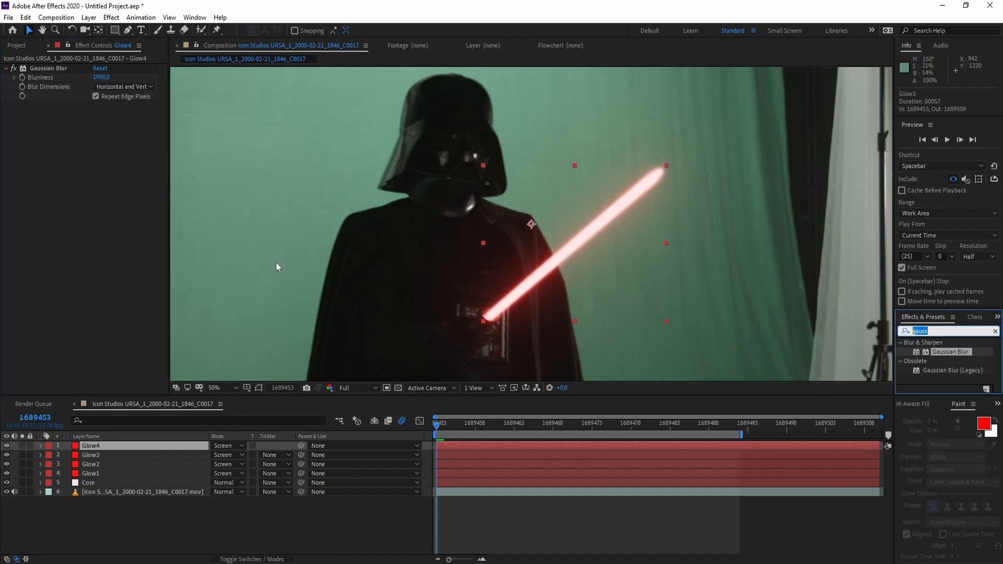
text(levels)
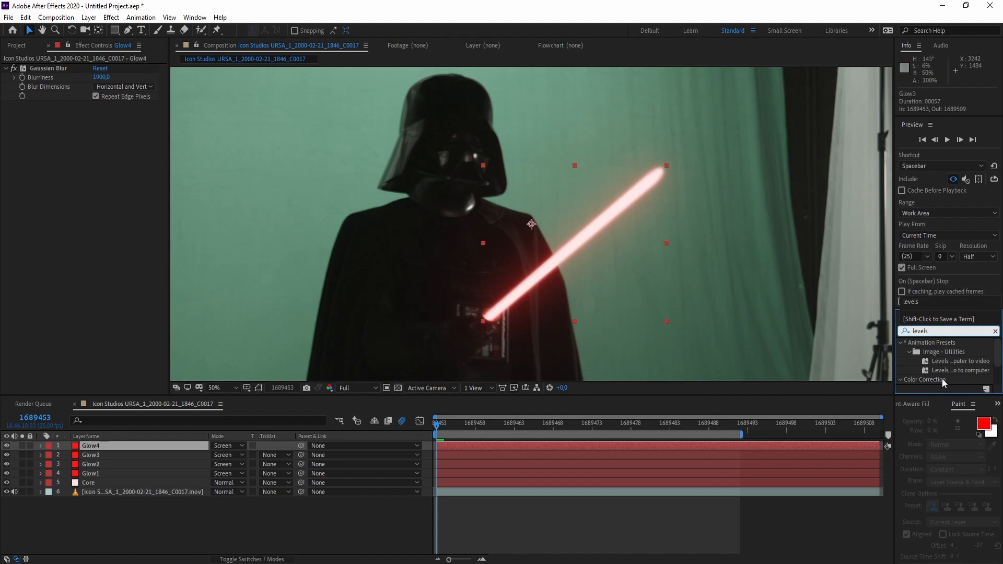
scroll(942, 379, down, 1)
drag(943, 368, 113, 131)
click(112, 116)
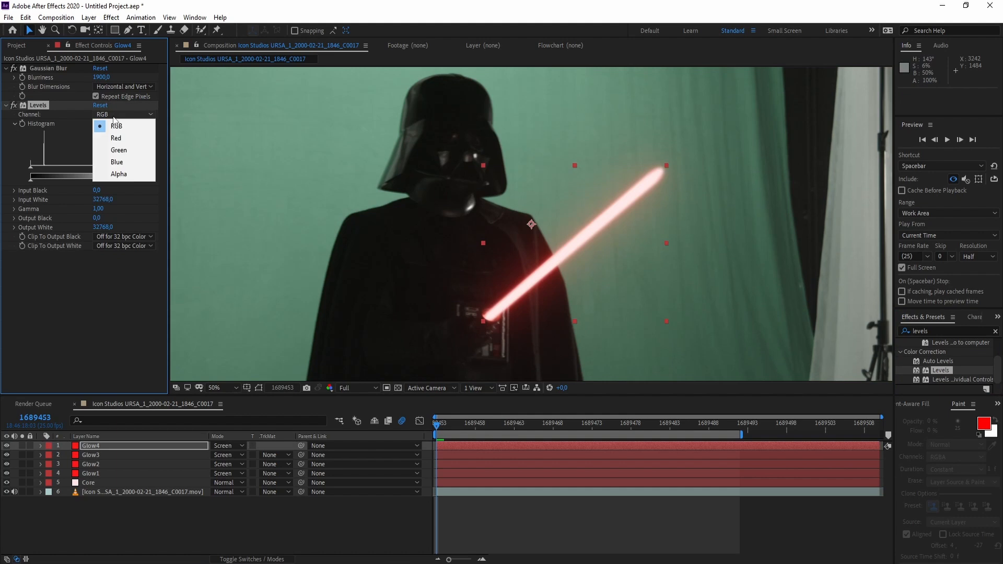
click(125, 175)
Lower the Glow4 layer's Alpha Input White to 3276.8 while viewing it soloed, and turn its solo off again.
click(21, 446)
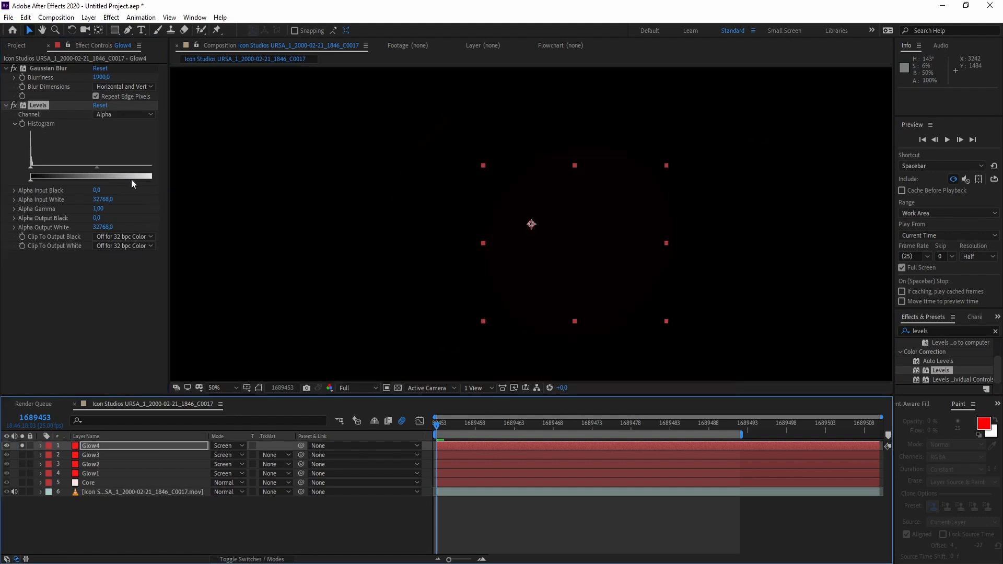
drag(170, 174, 204, 182)
drag(125, 202, 89, 204)
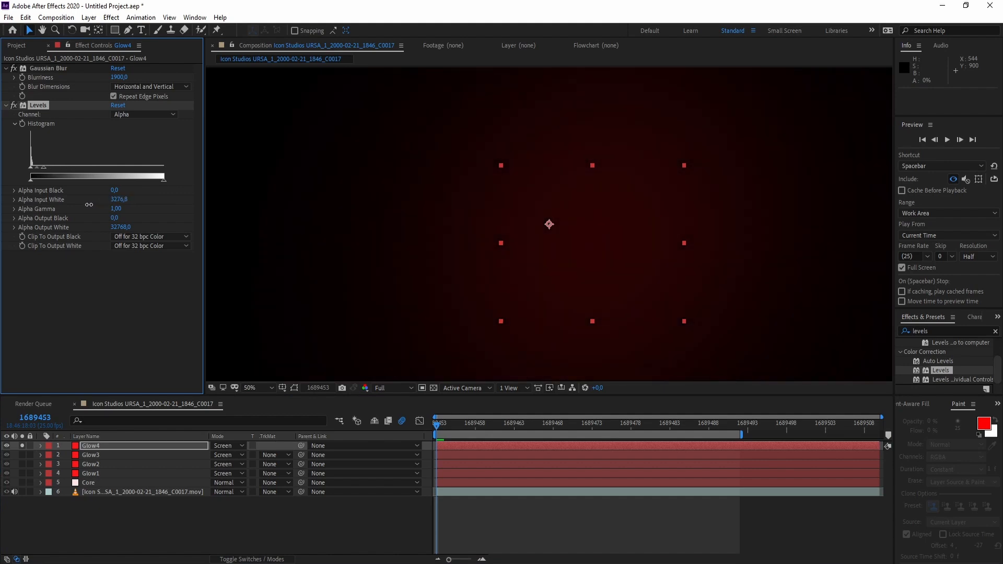
click(84, 293)
click(23, 446)
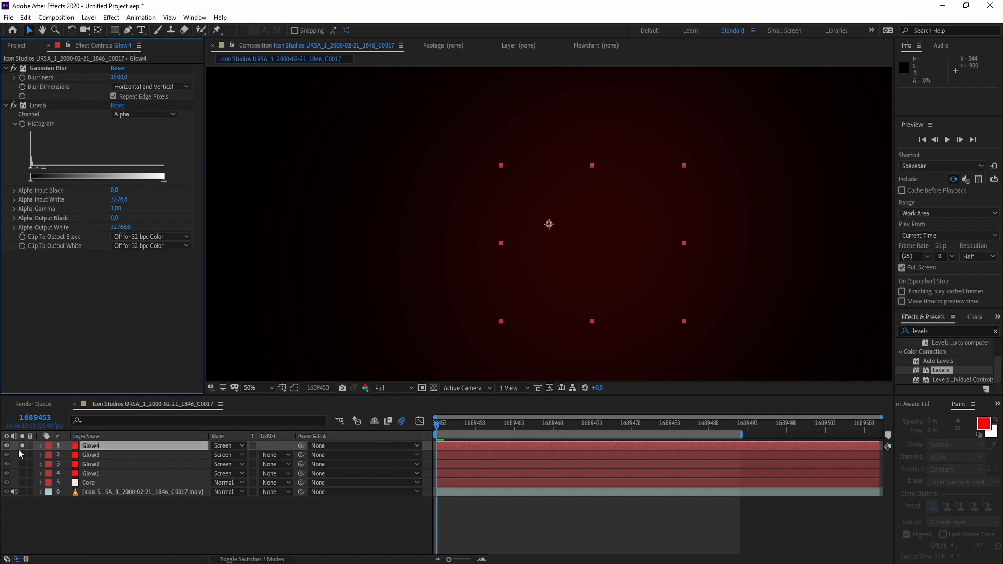
click(225, 531)
scroll(483, 280, down, 1)
scroll(483, 280, up, 1)
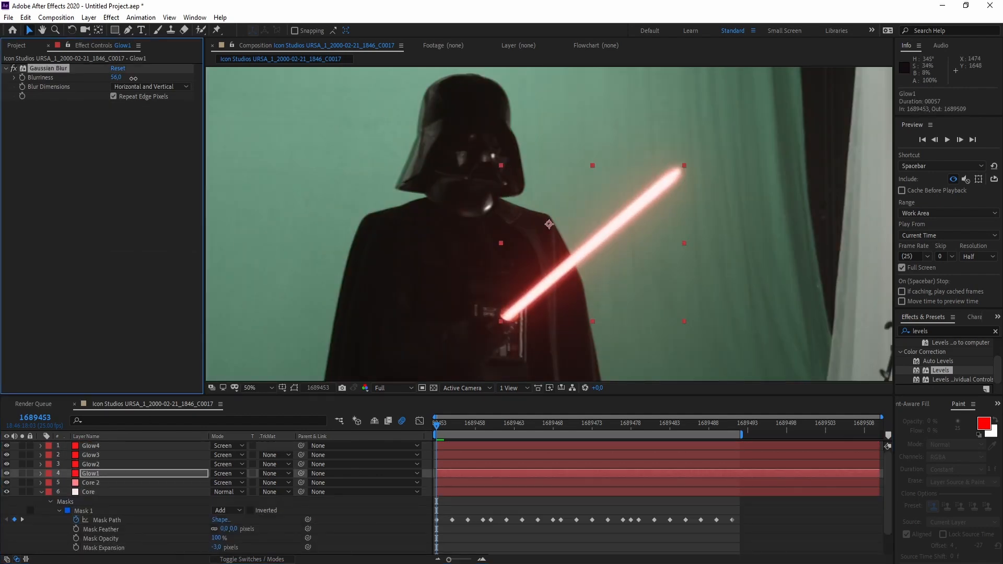
Set the Glow1 layer's Gaussian Blur blurriness to about 85.2 and preview the composition.
drag(132, 79, 116, 77)
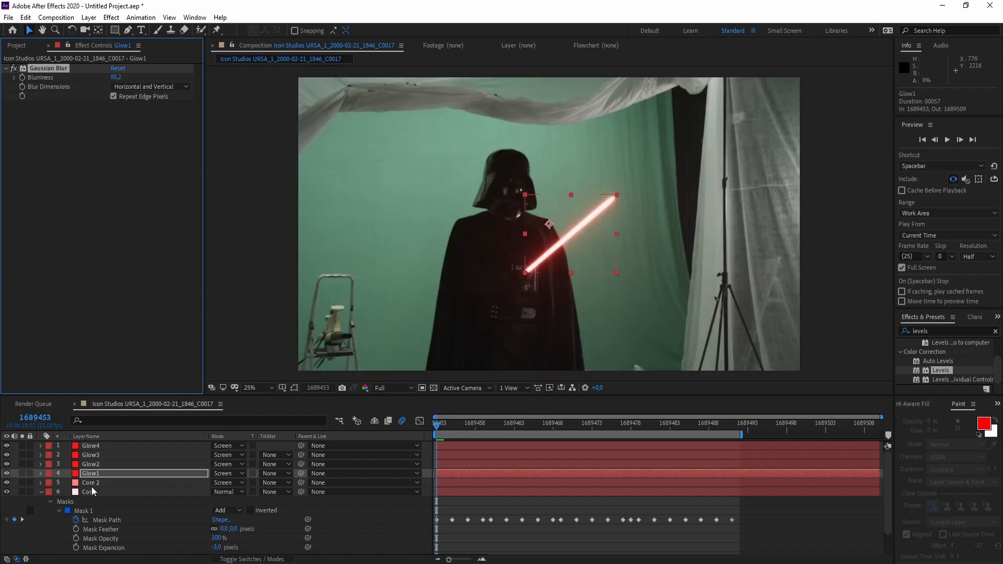
key(space)
key(space)
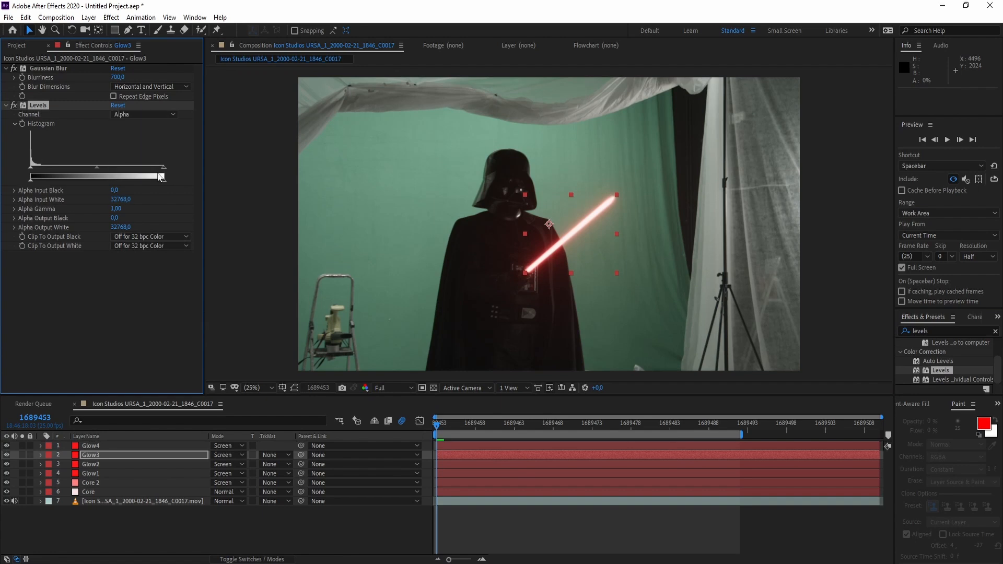
Lower the Alpha Input White of the Glow3 layer's Levels effect to about 11051.2 and preview the composition.
drag(161, 178, 76, 177)
click(133, 527)
key(space)
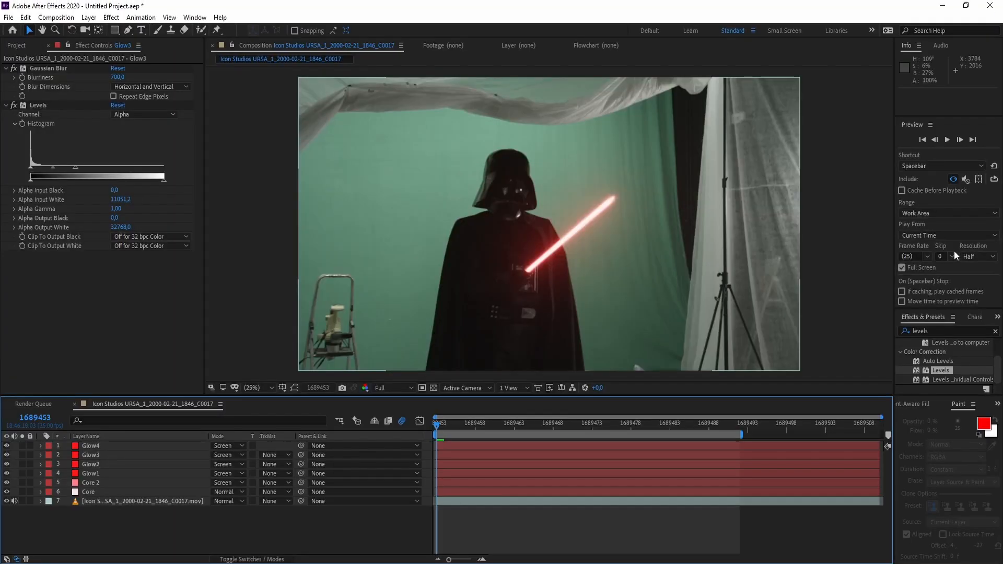
click(932, 331)
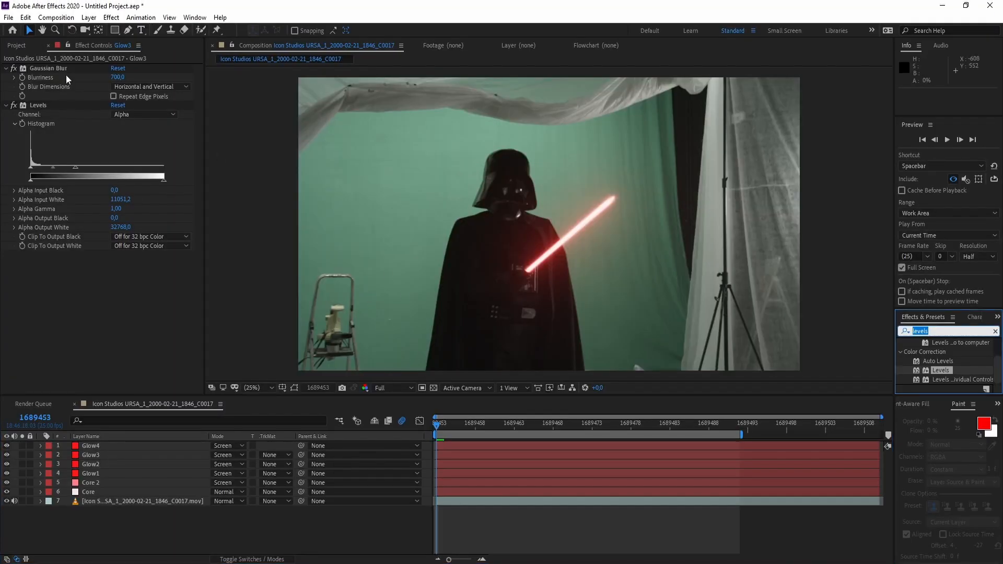
click(89, 17)
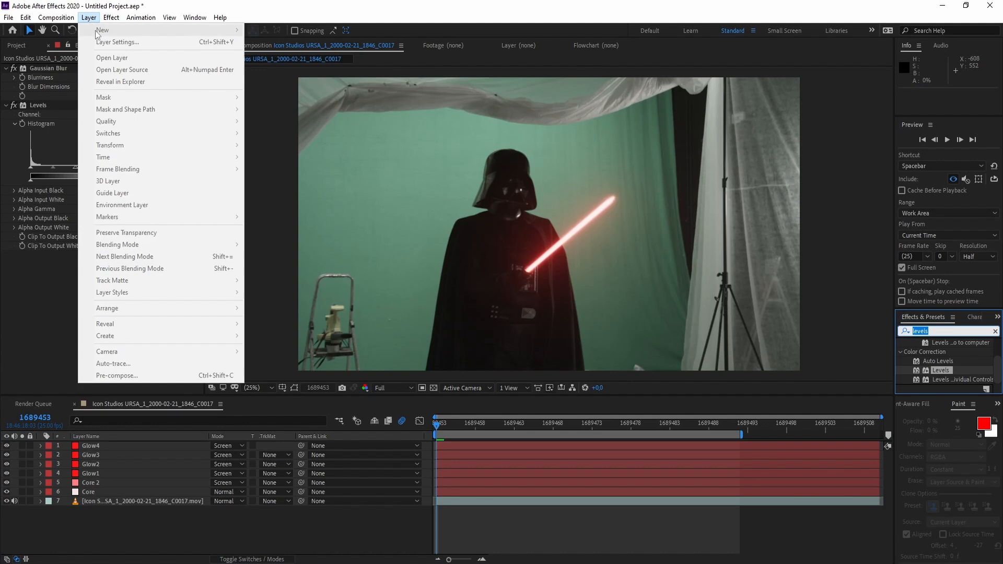
click(82, 5)
click(89, 17)
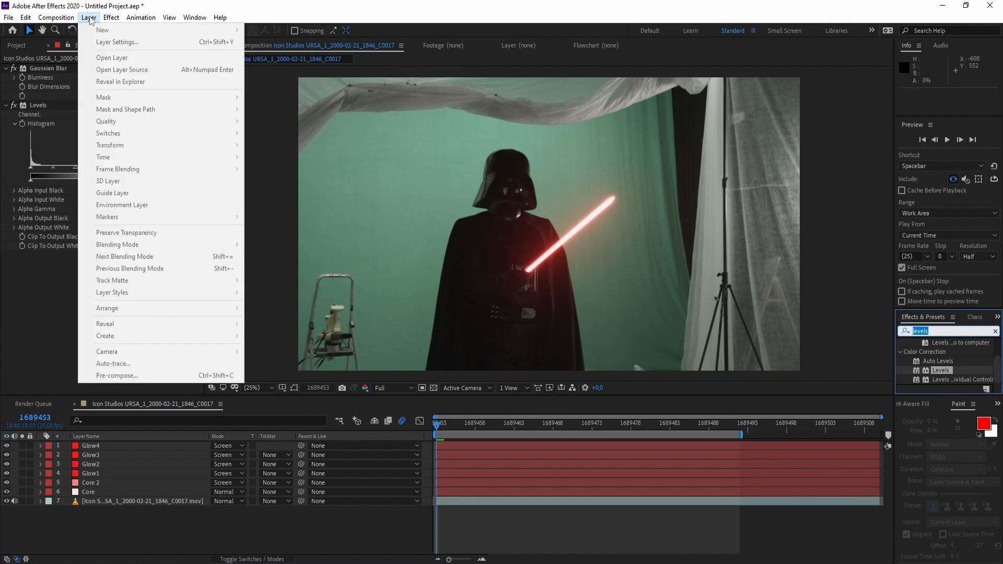
click(114, 537)
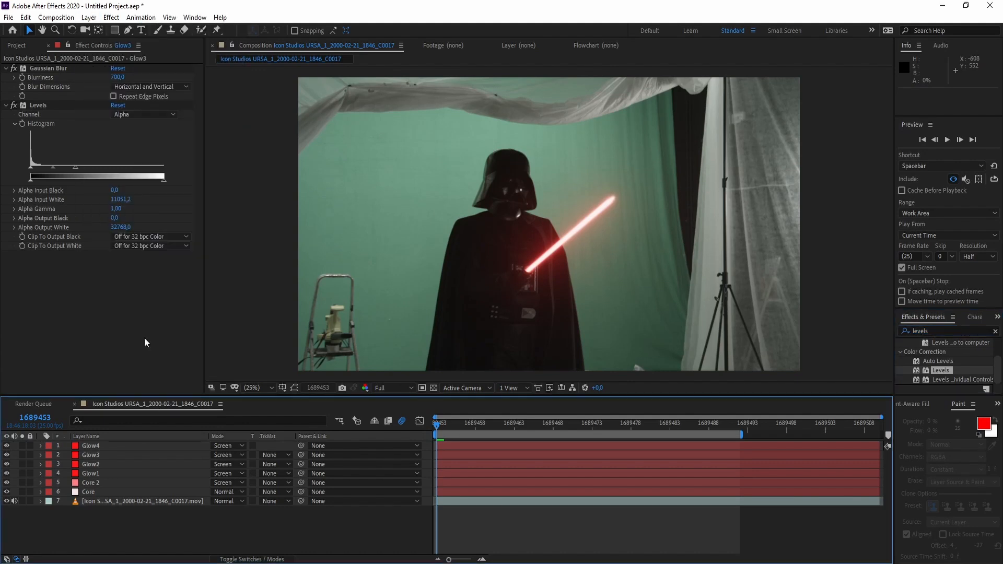
Create a new adjustment layer above the glow layers and turn off its visibility.
click(89, 17)
mouse_move(226, 32)
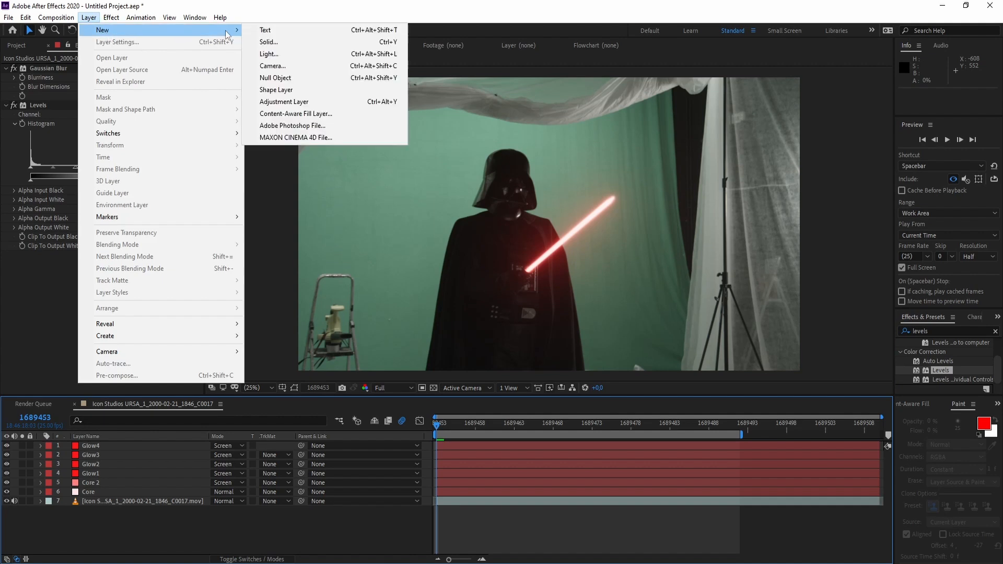
click(292, 102)
click(7, 446)
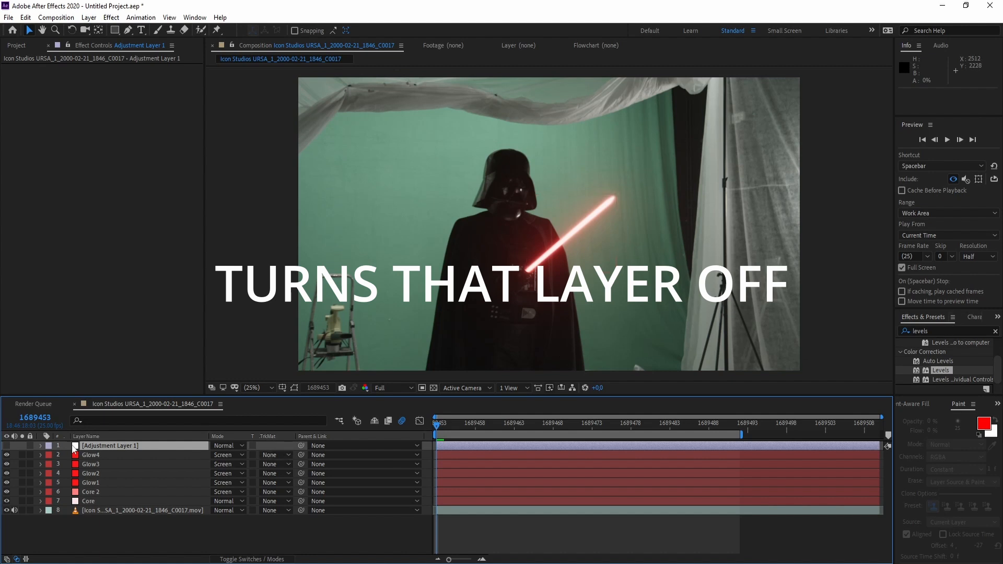
Find the Color Correction Exposure effect and apply it to the adjustment layer.
click(952, 330)
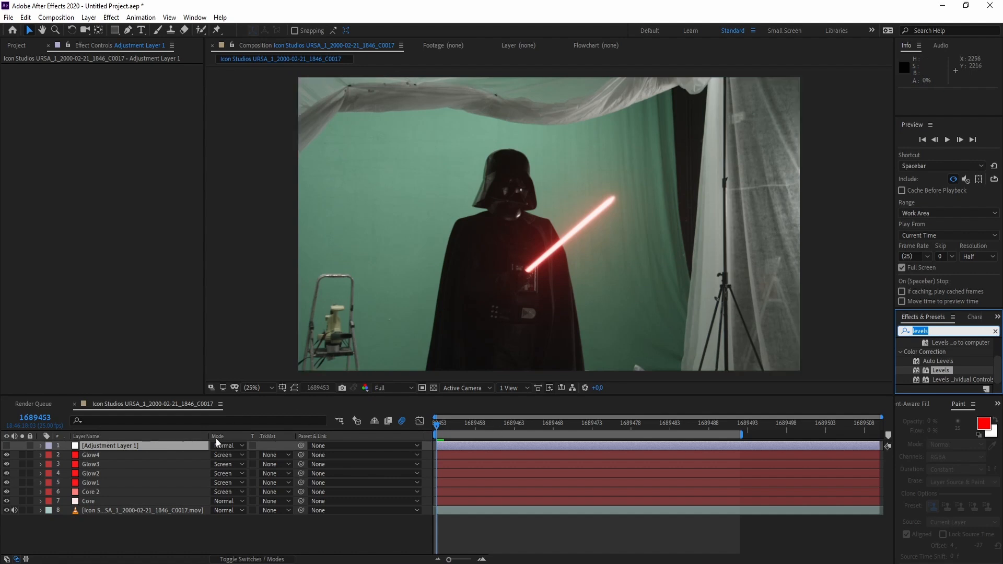
text(ex)
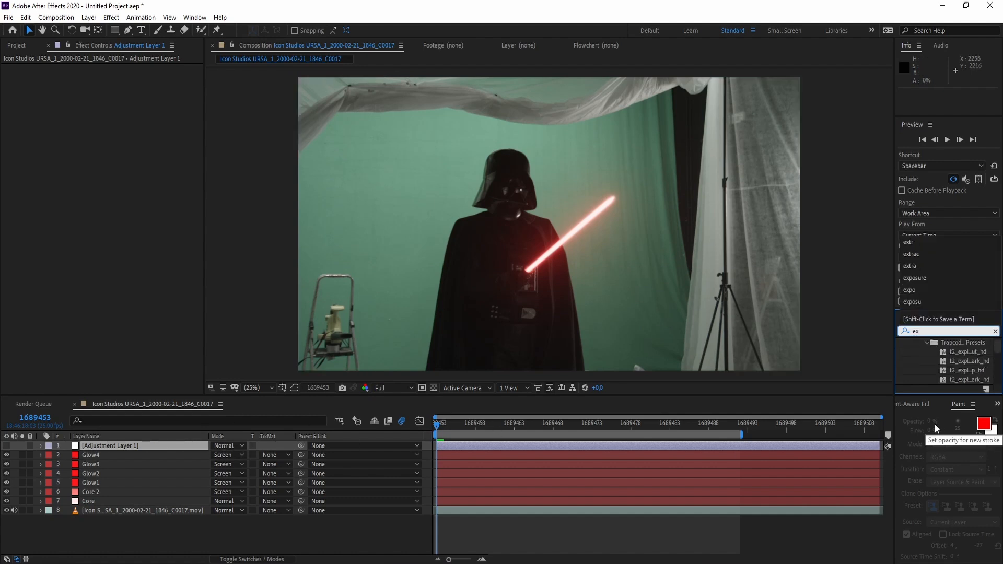
text(posure)
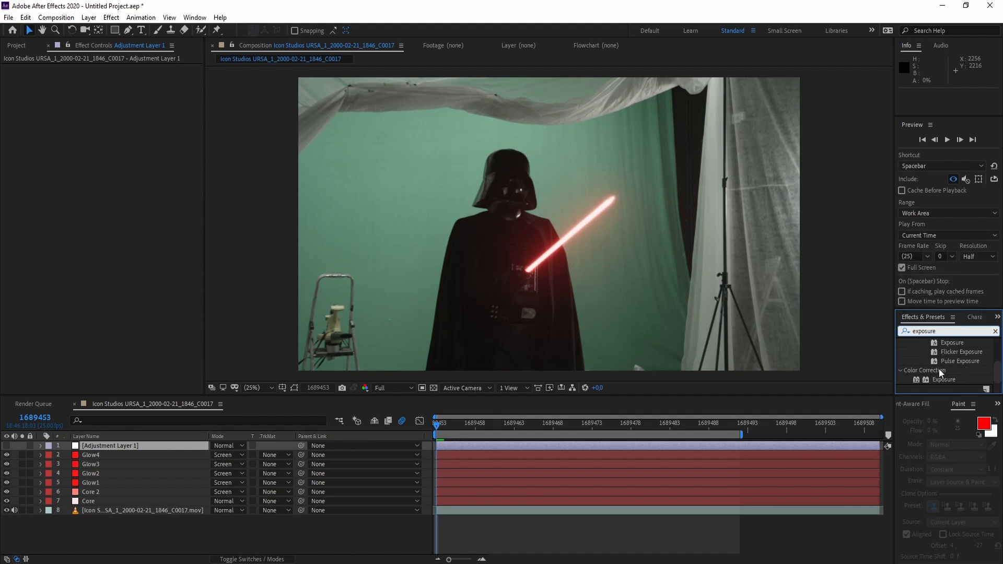
scroll(939, 368, down, 1)
drag(946, 378, 107, 450)
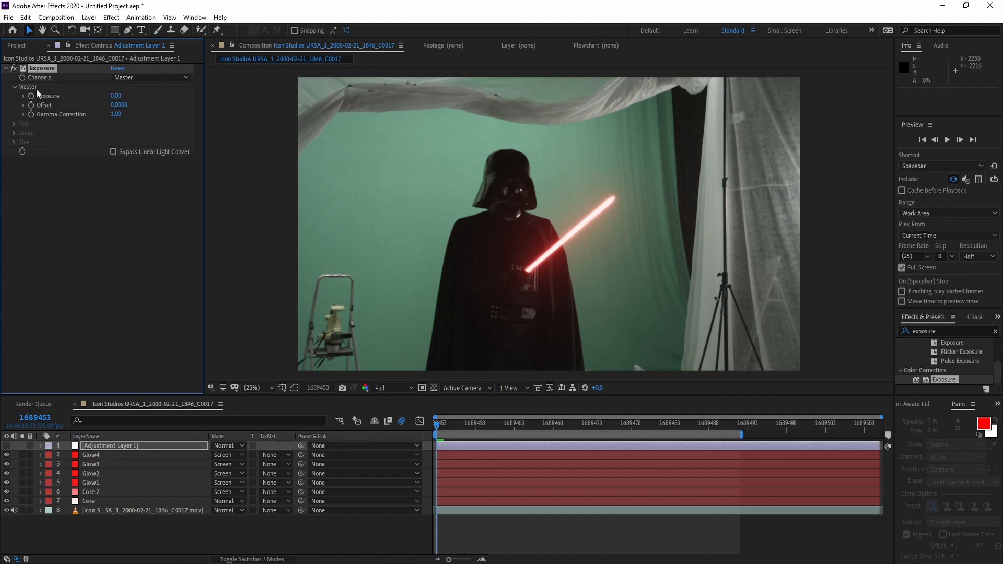
Add the expression wiggle(12,0.9) to the master Exposure property of the adjustment layer's Exposure effect.
click(24, 96)
alt+click(29, 96)
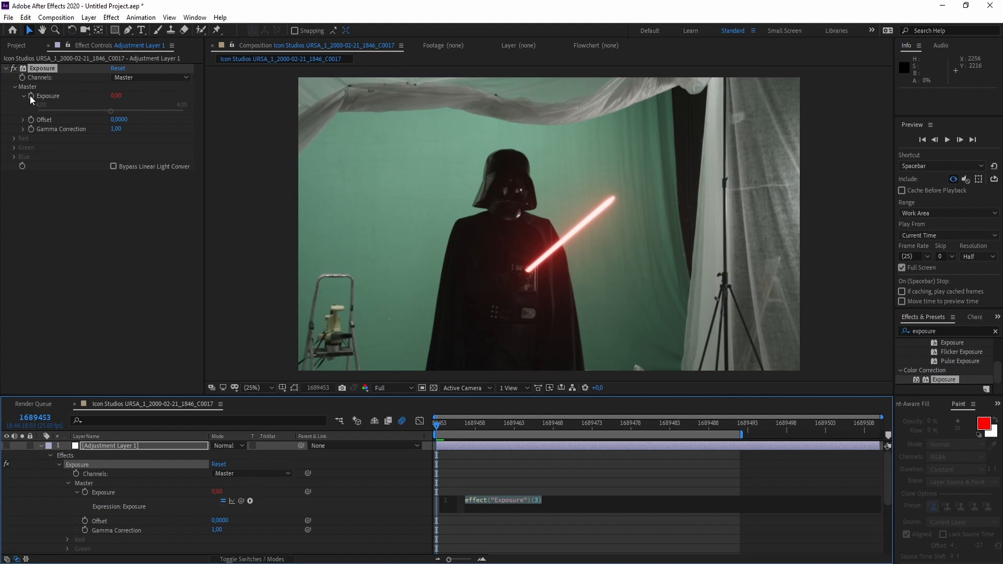
text(wigg)
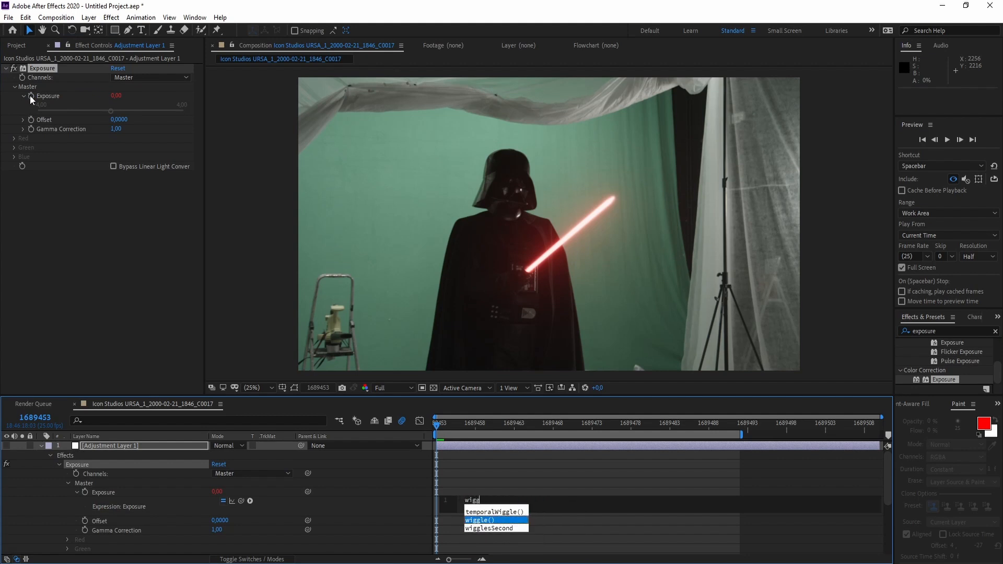
text(le)
key(Return)
text(12)
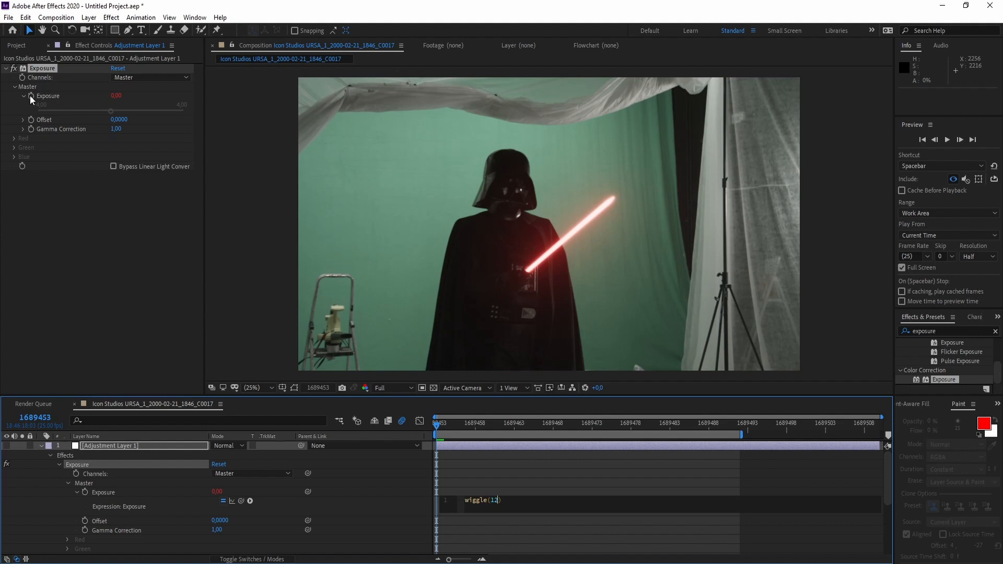
text(,0.9)
click(591, 477)
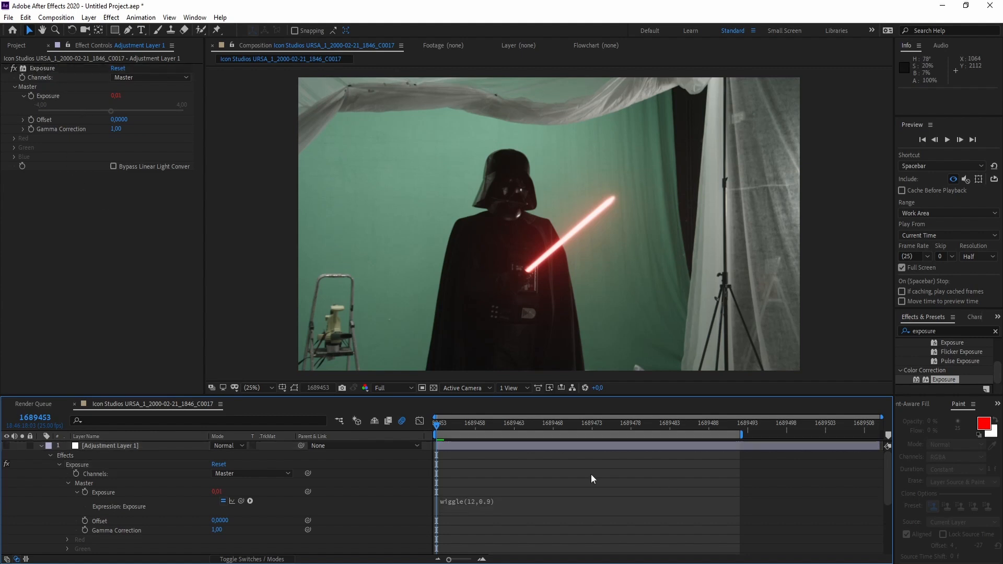
Copy the adjustment layer's Exposure effect with property links and collapse the layer's properties.
click(42, 68)
click(25, 18)
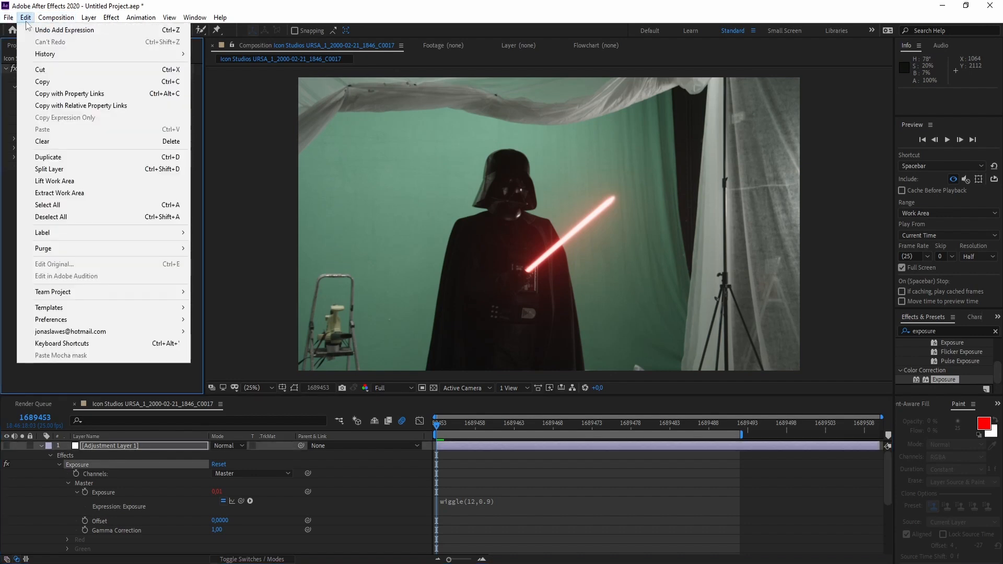
click(84, 94)
click(39, 445)
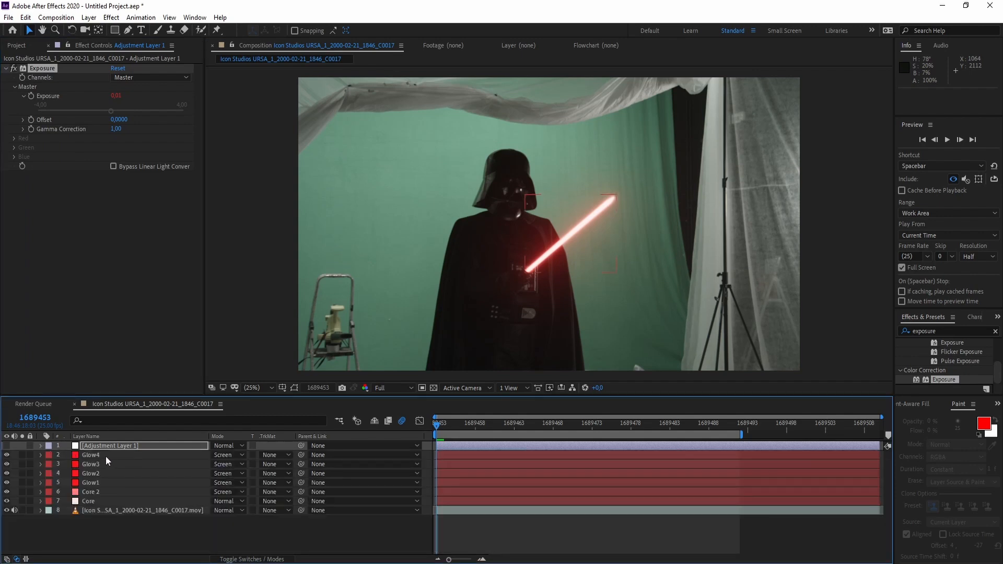
Paste the linked Exposure effect onto the Glow4, Glow3 and Glow2 layers.
click(96, 455)
click(99, 297)
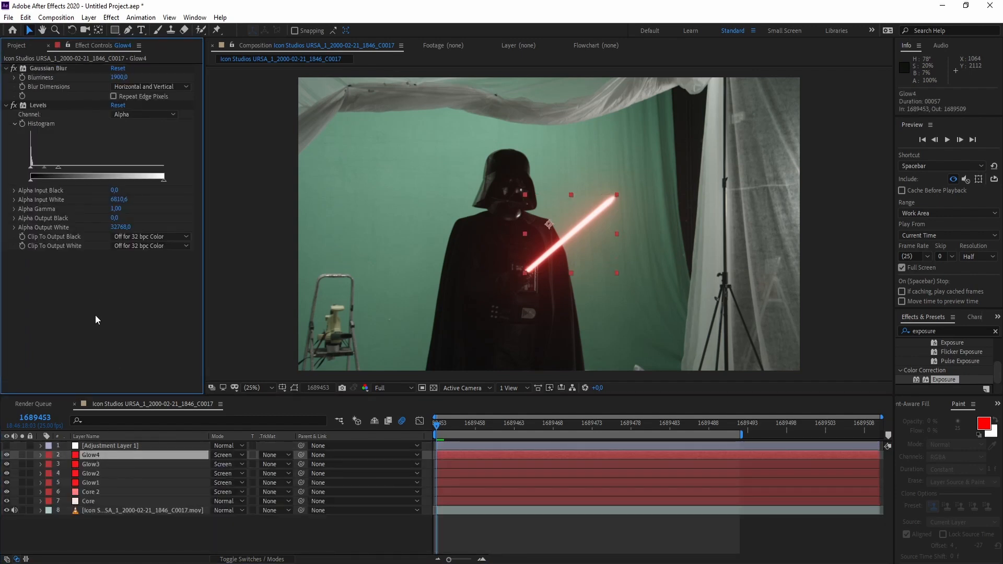
key(ctrl+v)
click(98, 464)
click(126, 327)
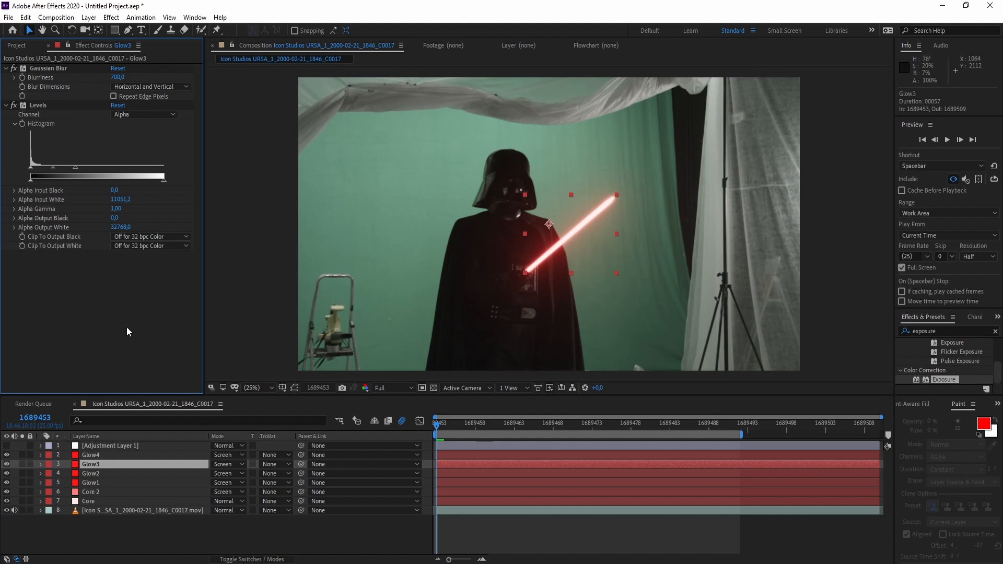
key(ctrl+v)
click(88, 473)
click(133, 325)
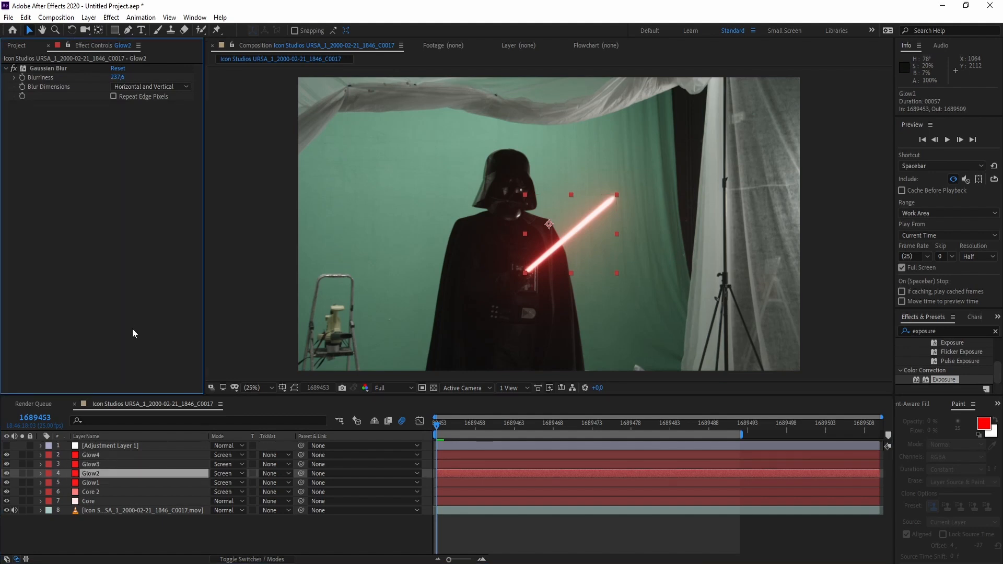
key(ctrl+v)
Paste the linked Exposure effect onto the Glow1 and Core 2 layers.
click(93, 483)
click(128, 282)
key(ctrl+v)
click(98, 485)
click(96, 491)
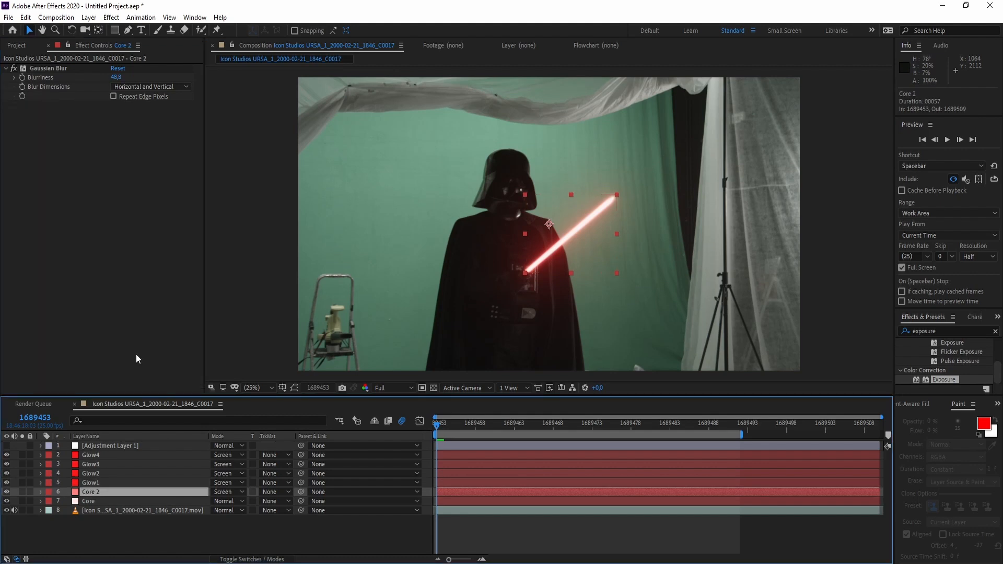
click(126, 262)
key(ctrl+v)
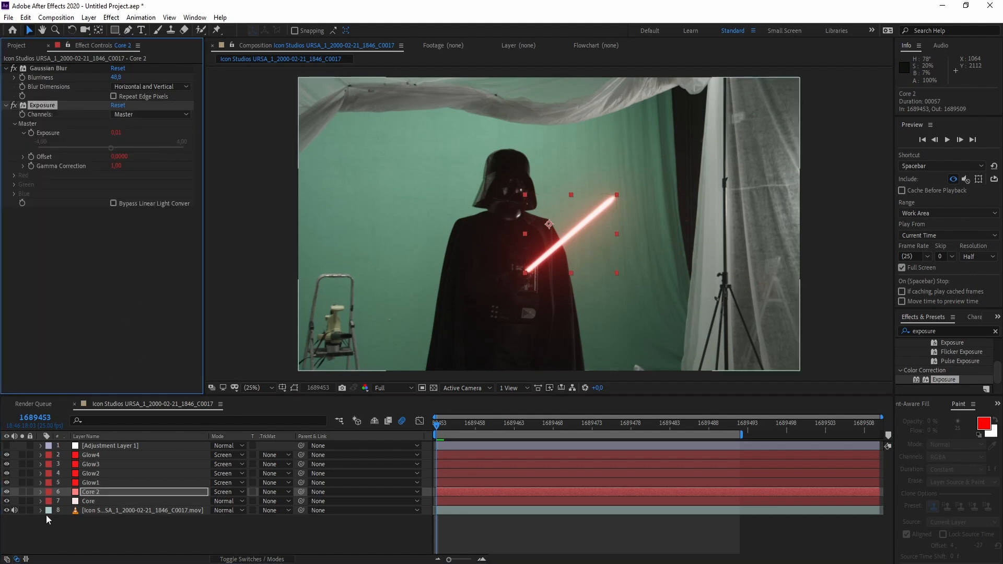
Play back the composition to check the lightsaber's flicker, and select the adjustment layer.
click(521, 533)
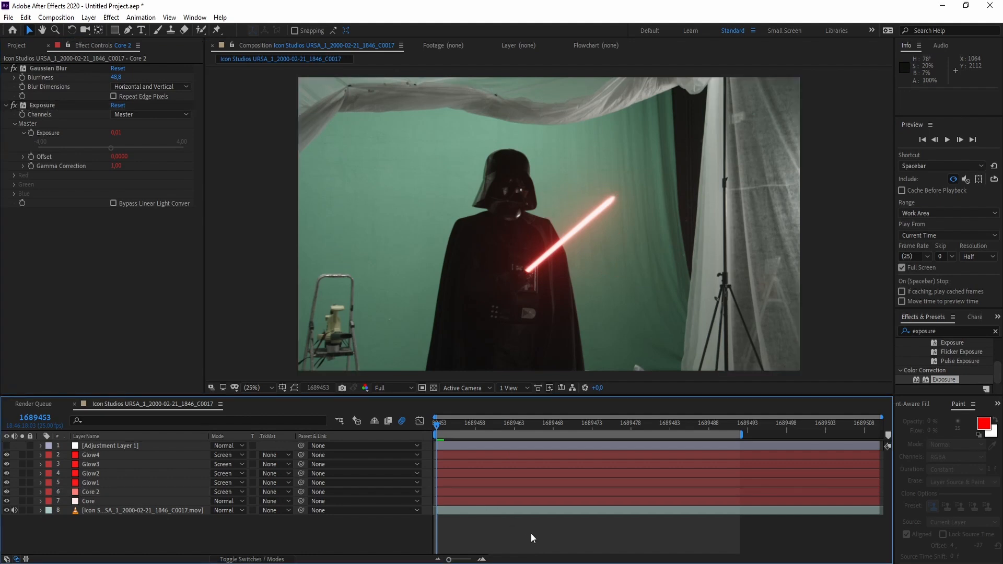
key(space)
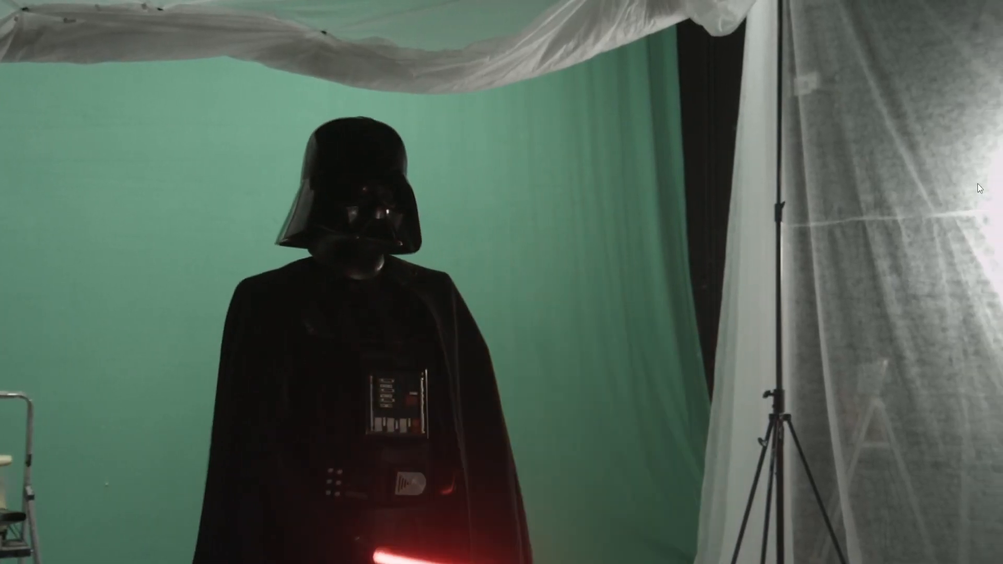
key(space)
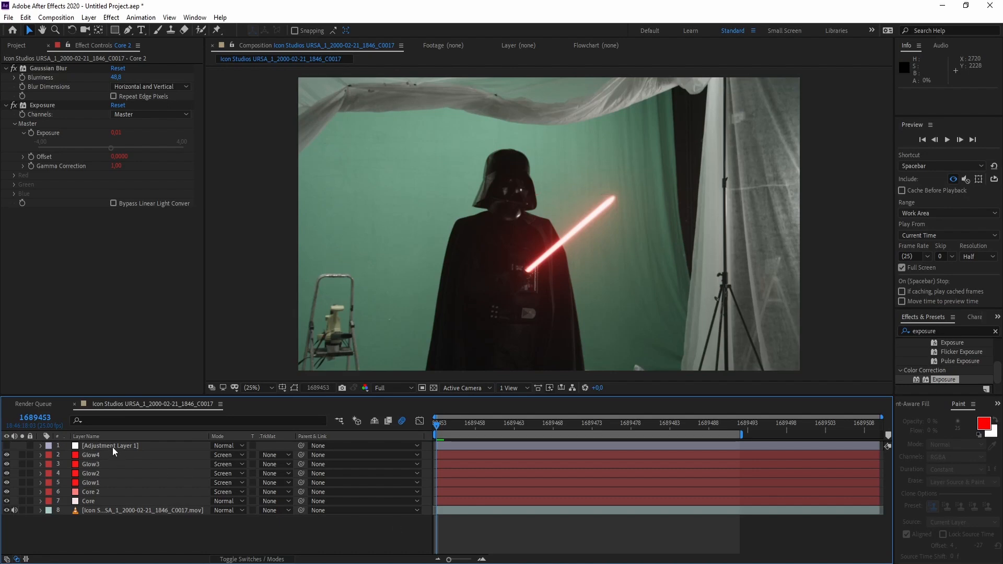
click(112, 447)
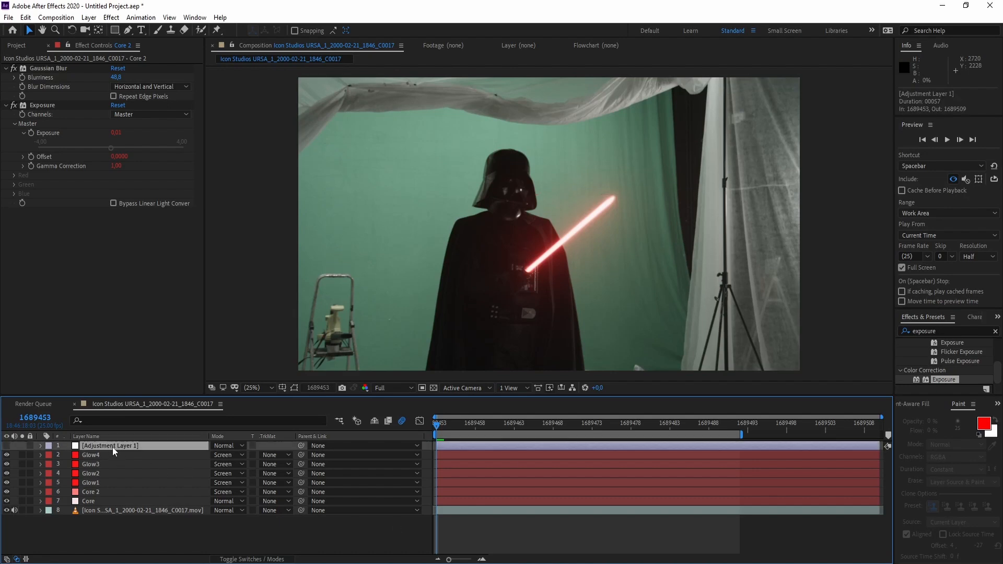
Change the adjustment layer's Exposure expression to wiggle(12,1.4) and play back the composition to check the flicker.
click(39, 446)
click(489, 500)
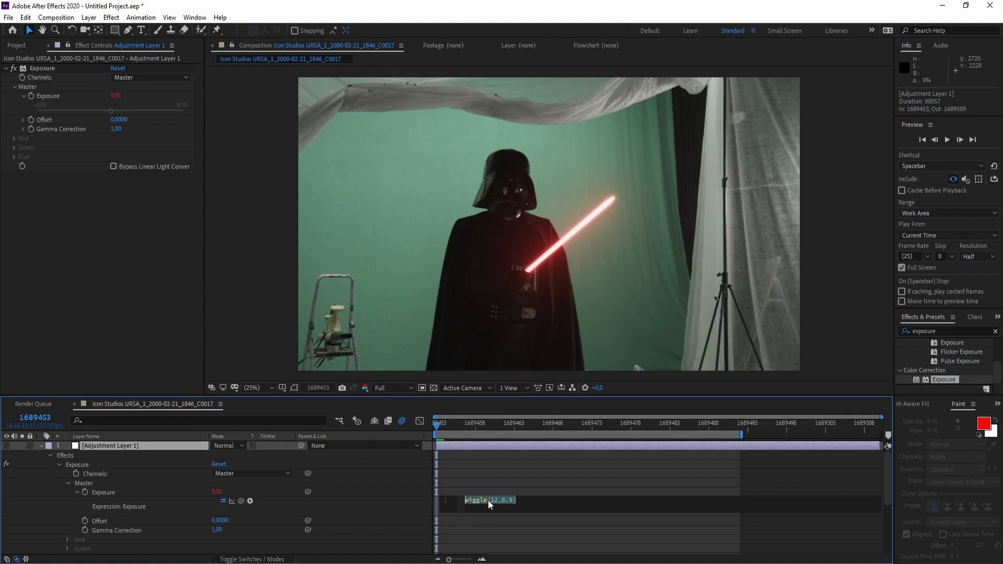
click(513, 500)
key(BackSpace)
key(BackSpace)
key(BackSpace)
text(1.4)
click(546, 465)
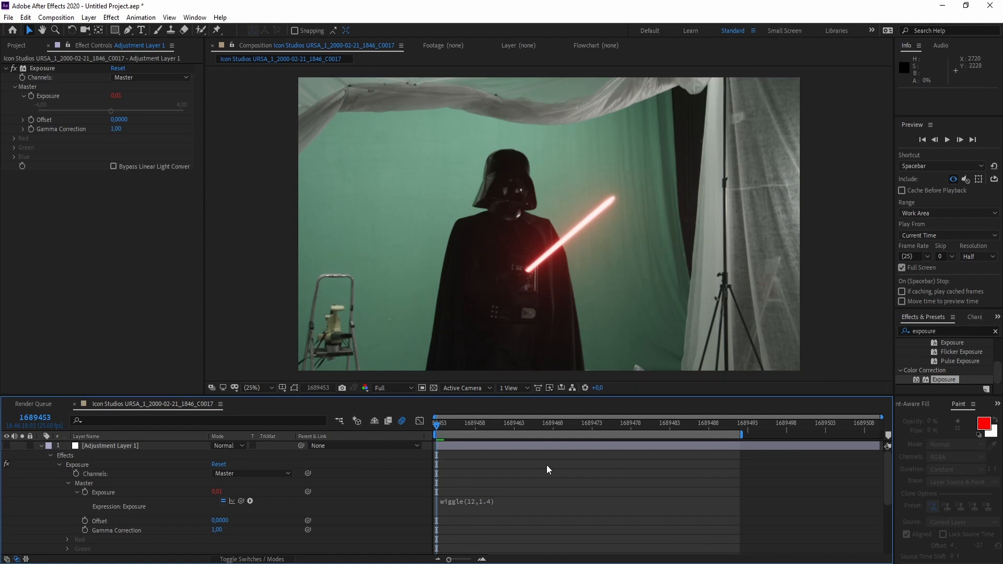
key(space)
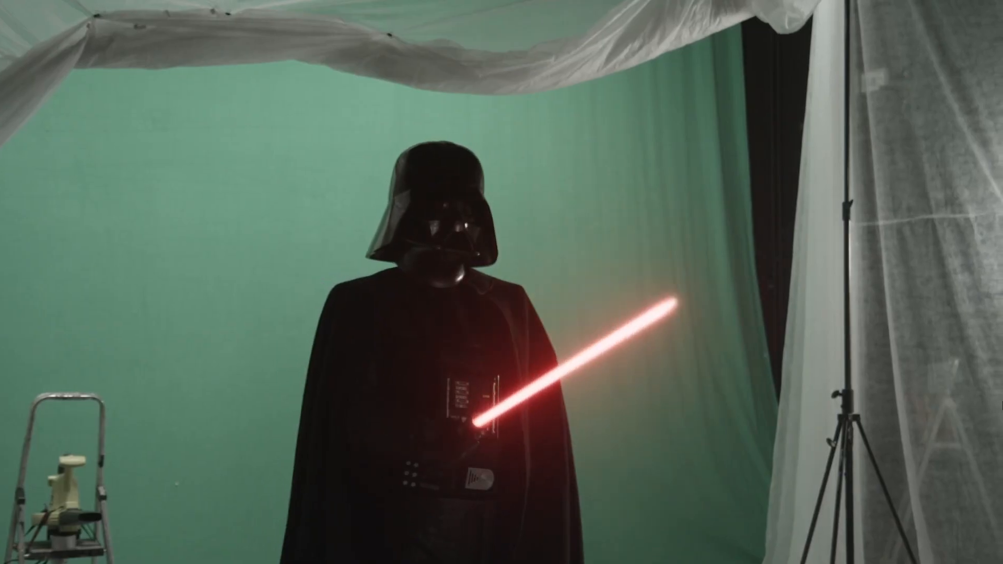
key(space)
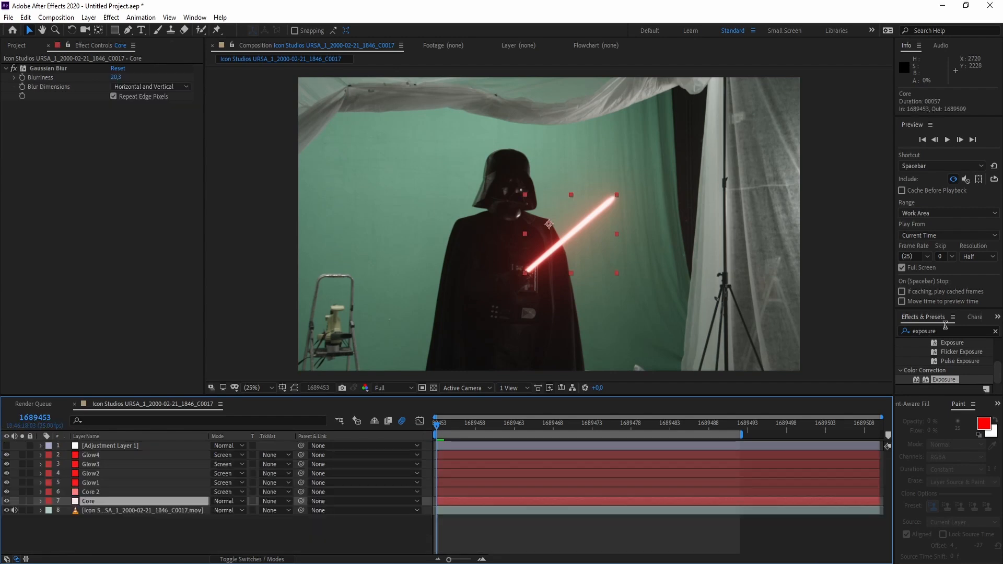
Apply the Inner/Outer Key effect to the Core layer and place it above Gaussian Blur in the effect order.
click(934, 332)
drag(934, 332, 714, 335)
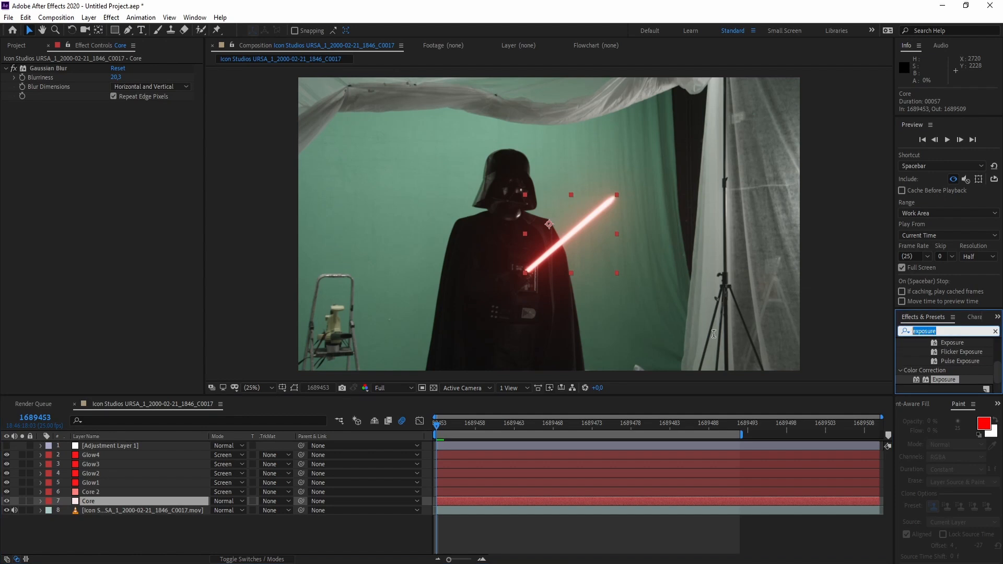
text(inner)
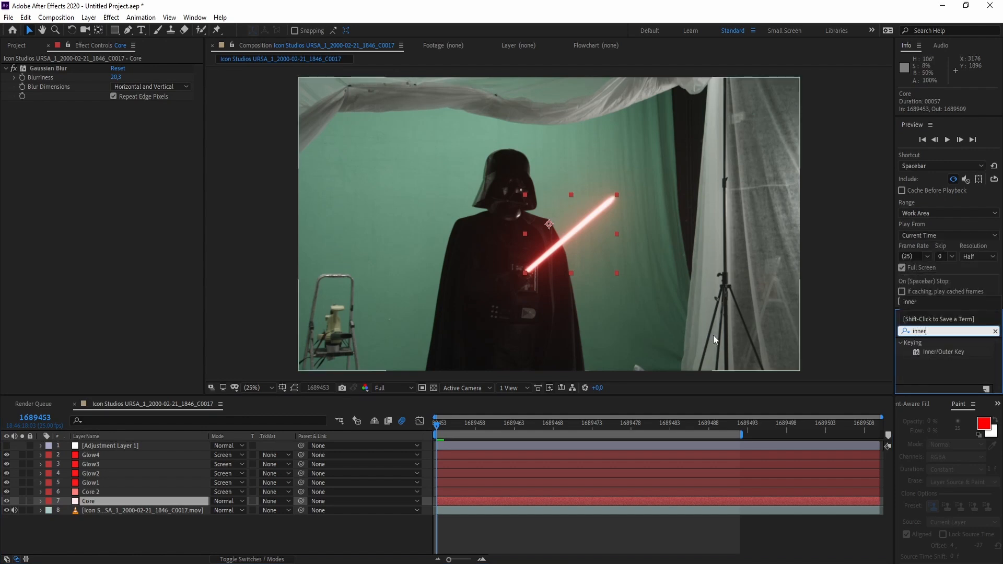
click(940, 353)
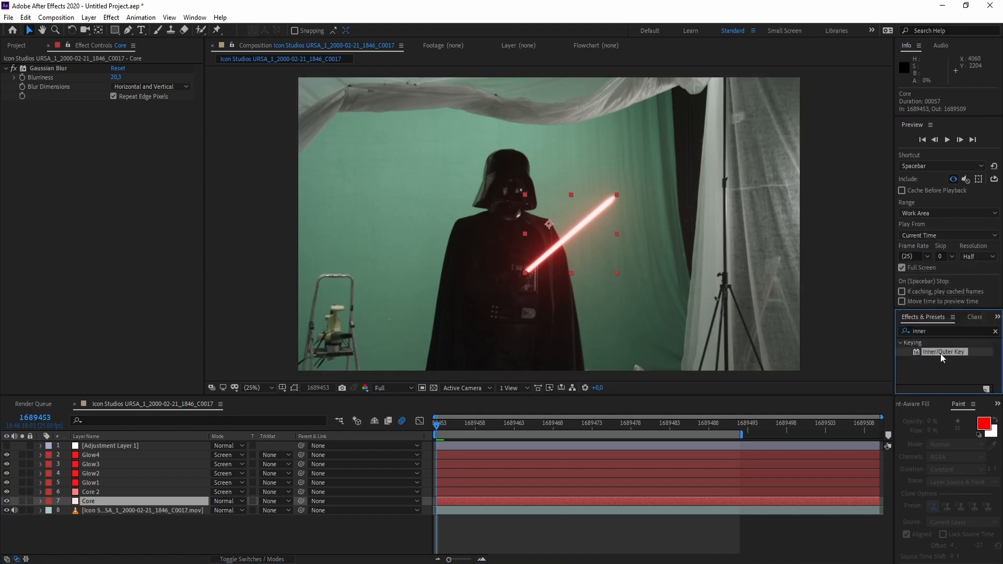
drag(940, 354, 123, 501)
click(6, 500)
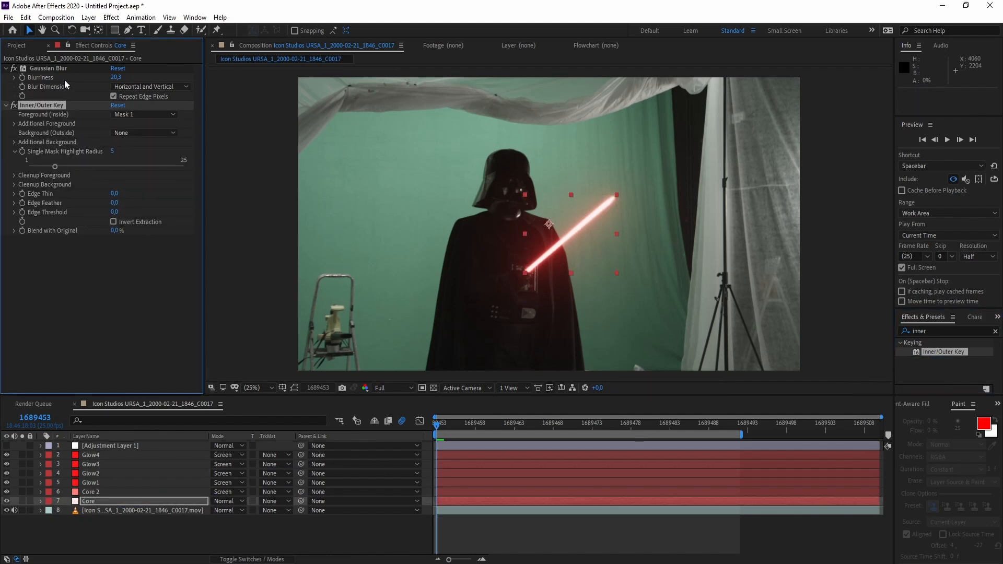
drag(43, 107, 66, 68)
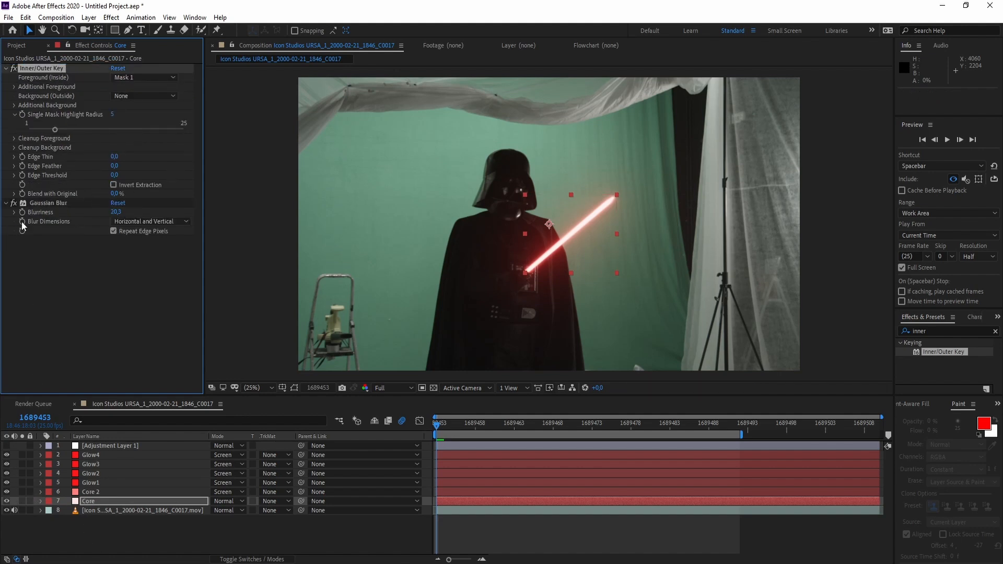
Solo the Core layer, test Inner/Outer Key's Edge Thin at 4.7 and reset it to 0.
key(period)
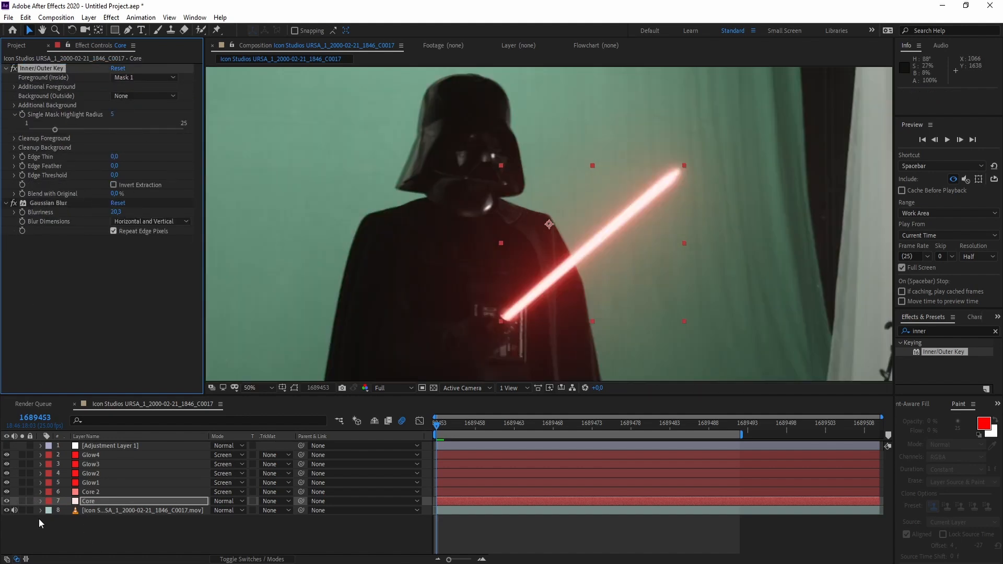
click(22, 501)
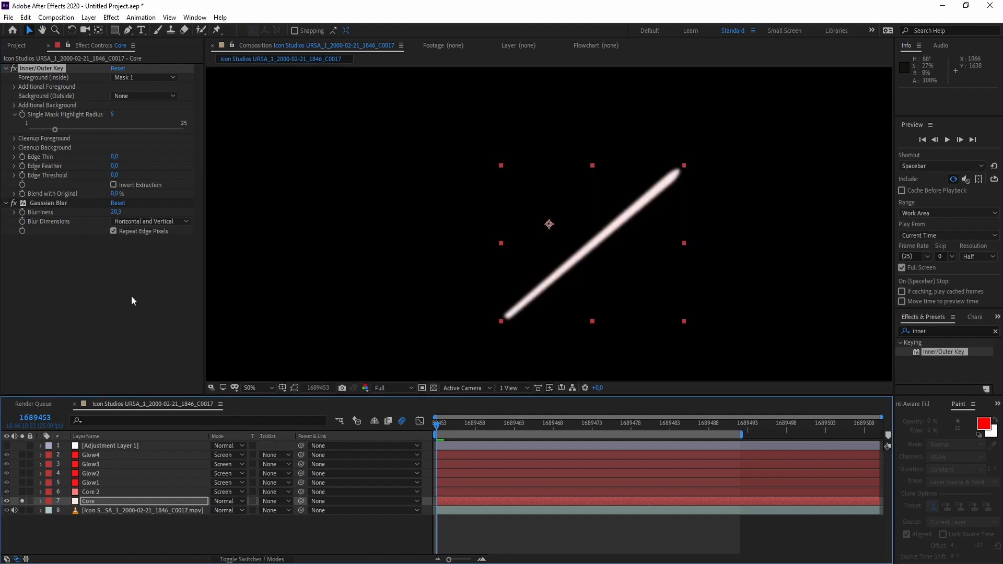
drag(115, 161, 369, 168)
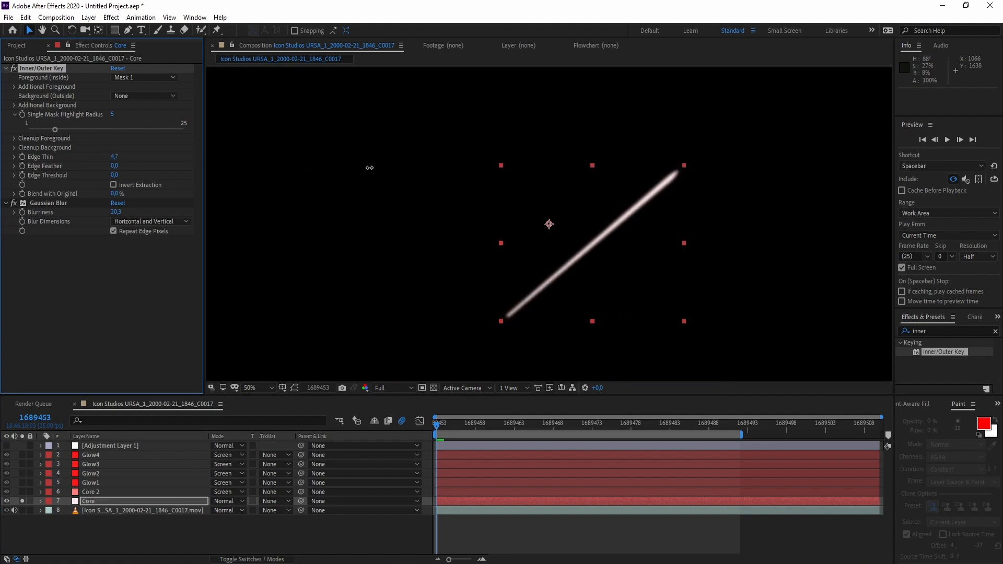
click(116, 157)
text(0)
key(Return)
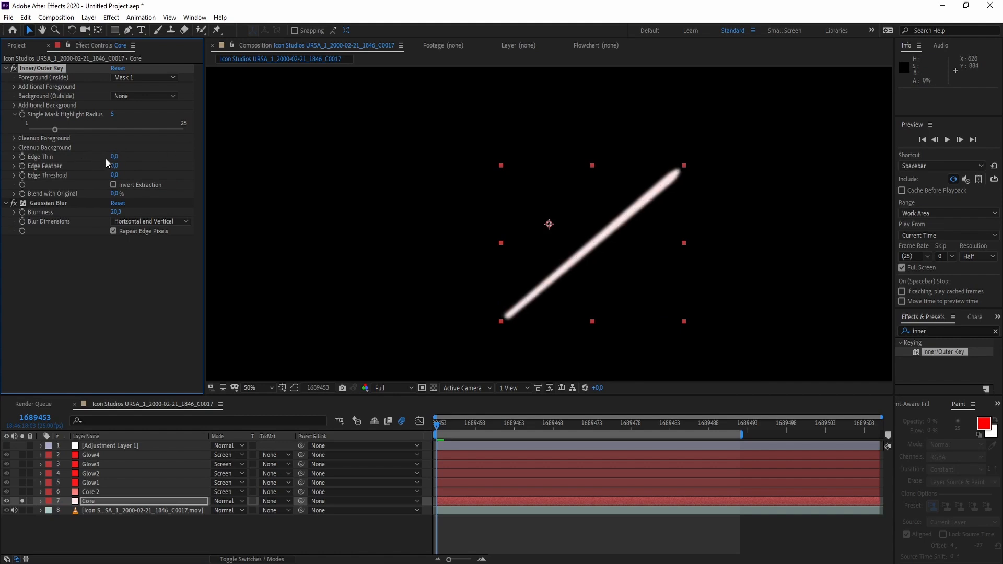
Add the expression wiggle(12,5) to the Core layer's Edge Thin and preview the isolated blade.
alt+click(21, 157)
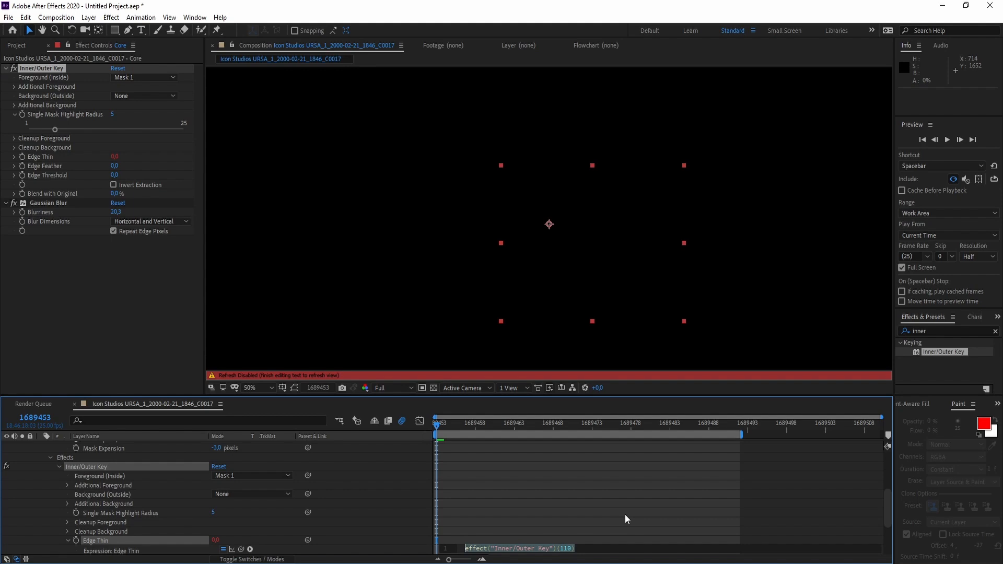
text(w)
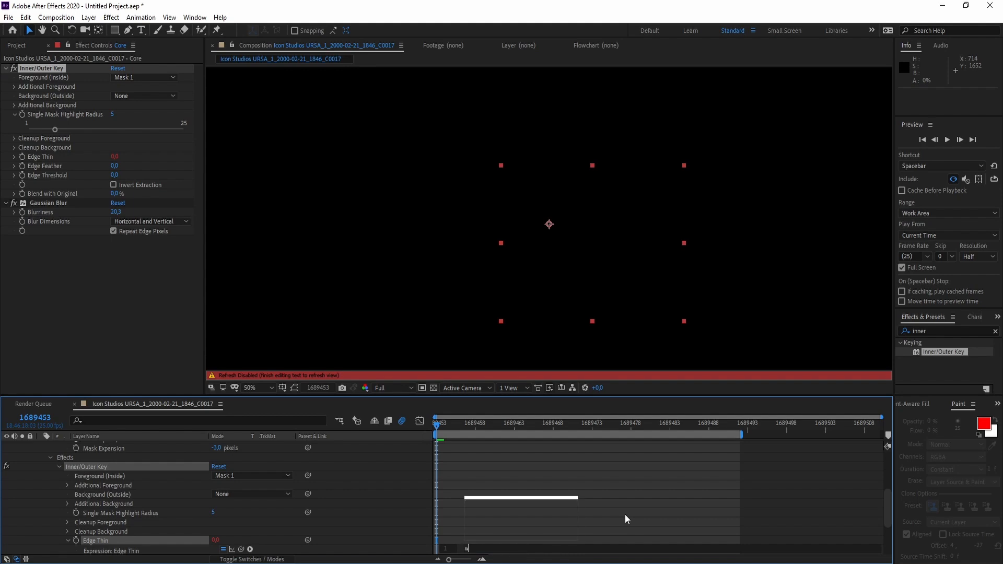
text(iggle)
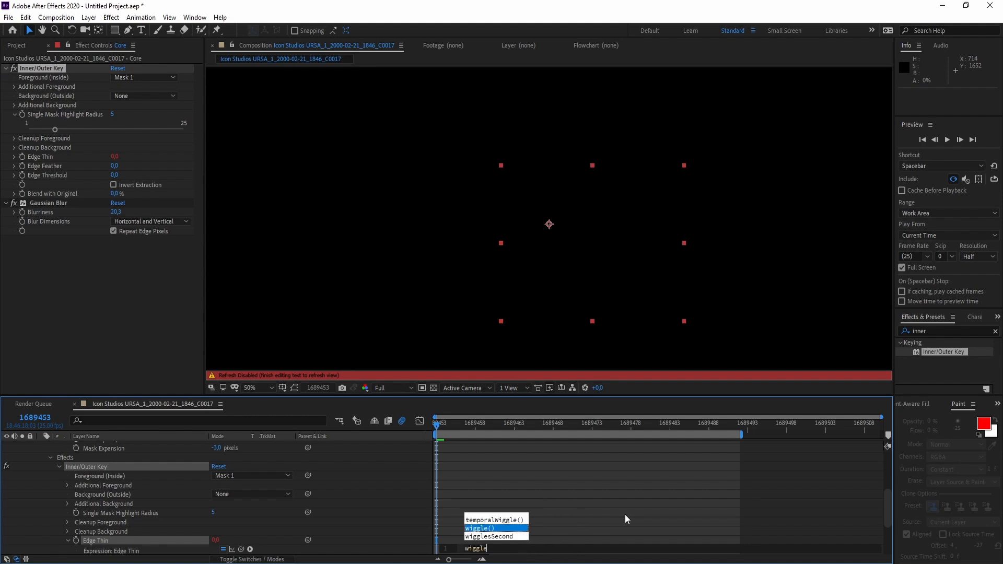
key(Return)
text(12)
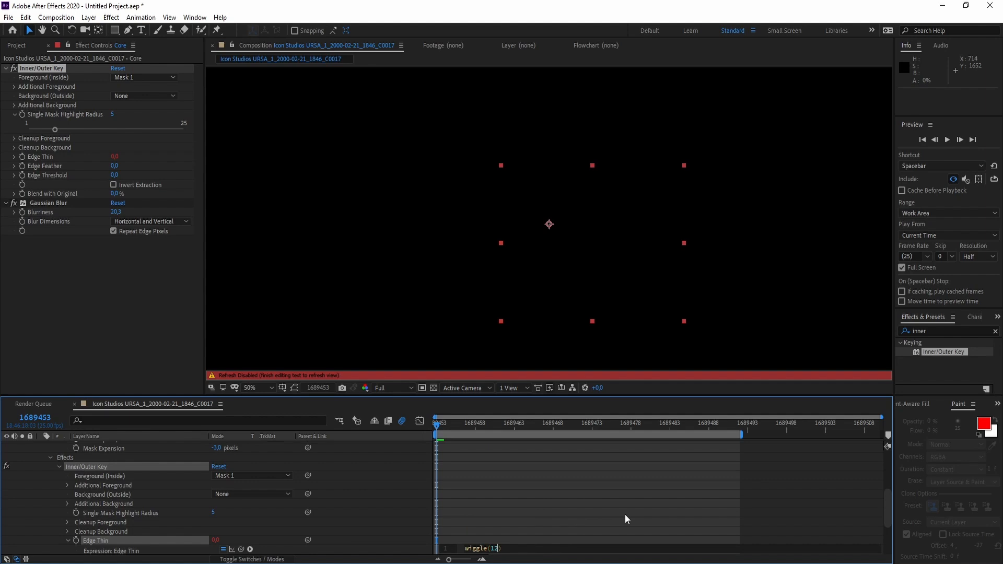
text(,5)
click(608, 496)
key(space)
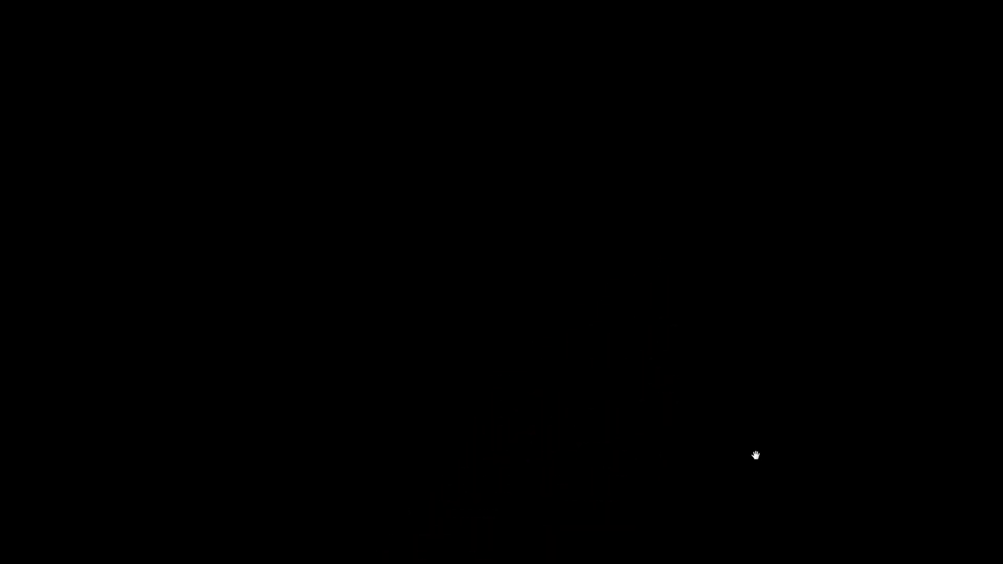
click(756, 456)
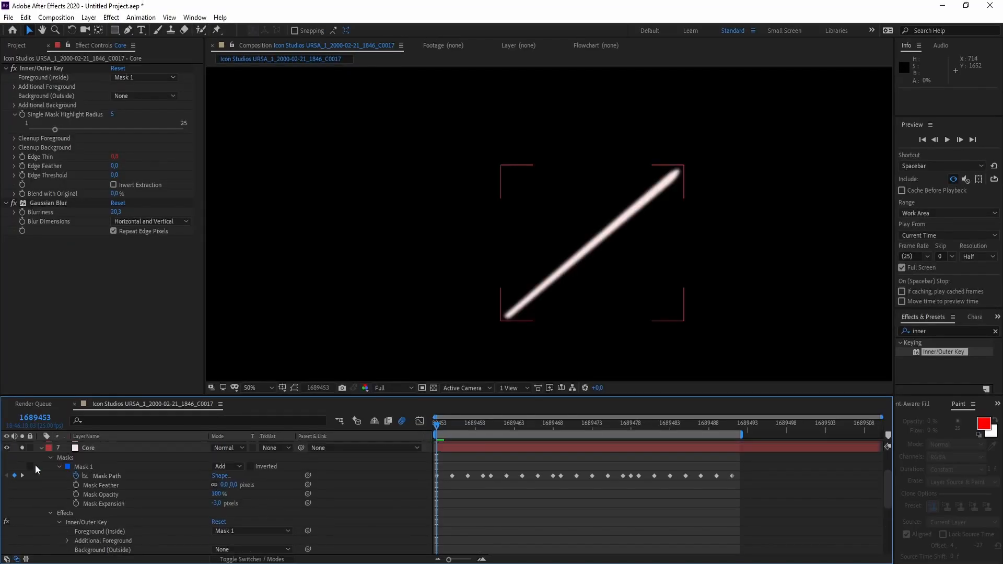
Collapse the Core layer's properties, turn off its solo and play back the full composition.
click(41, 448)
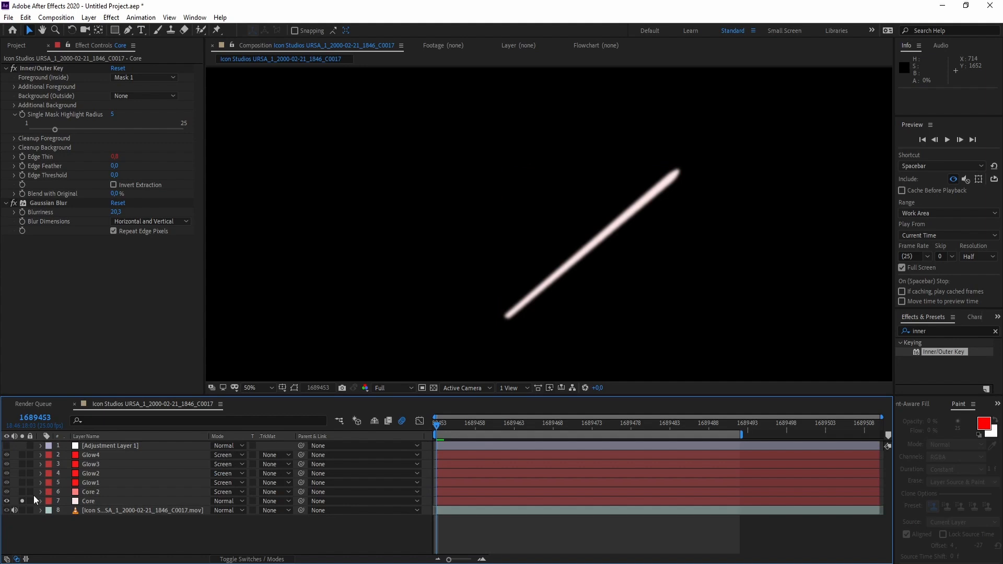
click(21, 500)
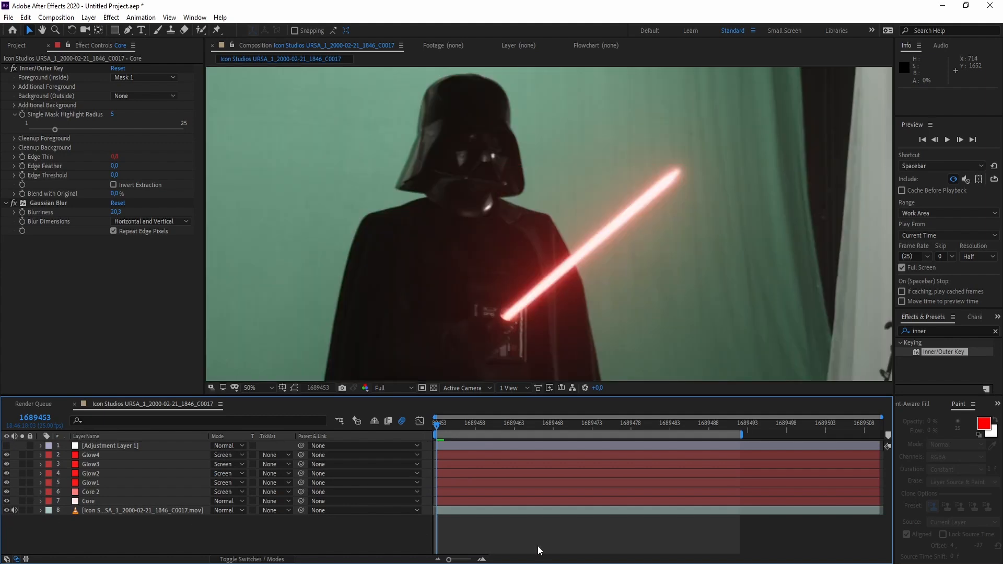
key(space)
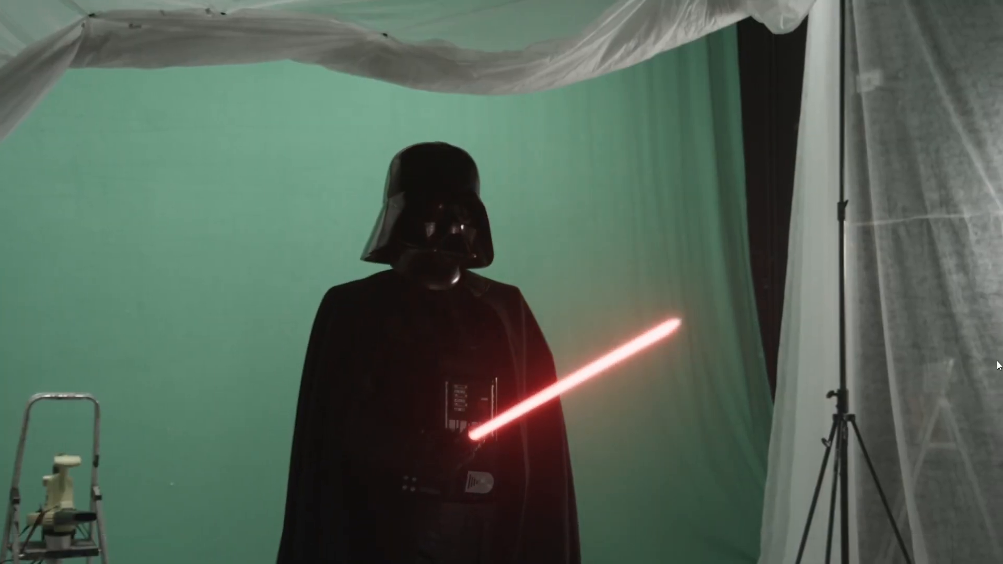